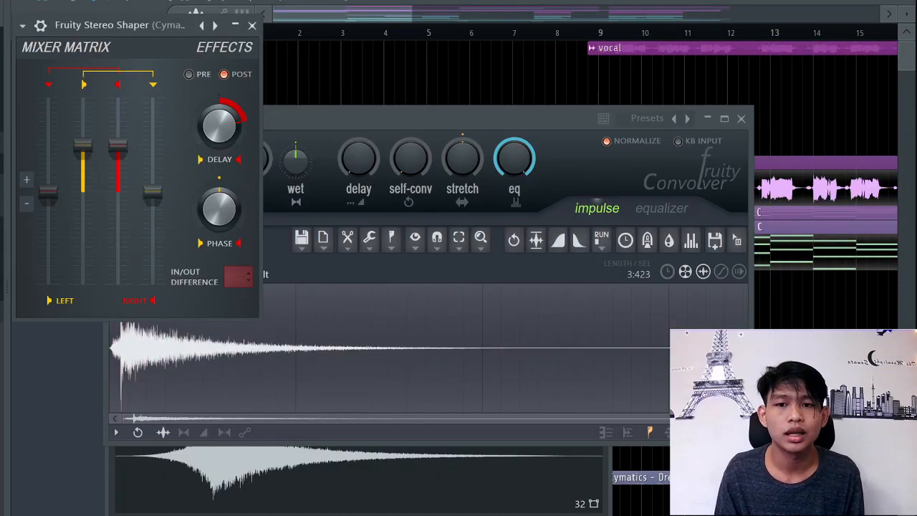
Step: Show the playlist and bring the whole arrangement up to about bar 49 into view
left_click_drag(48, 190, 68, 231)
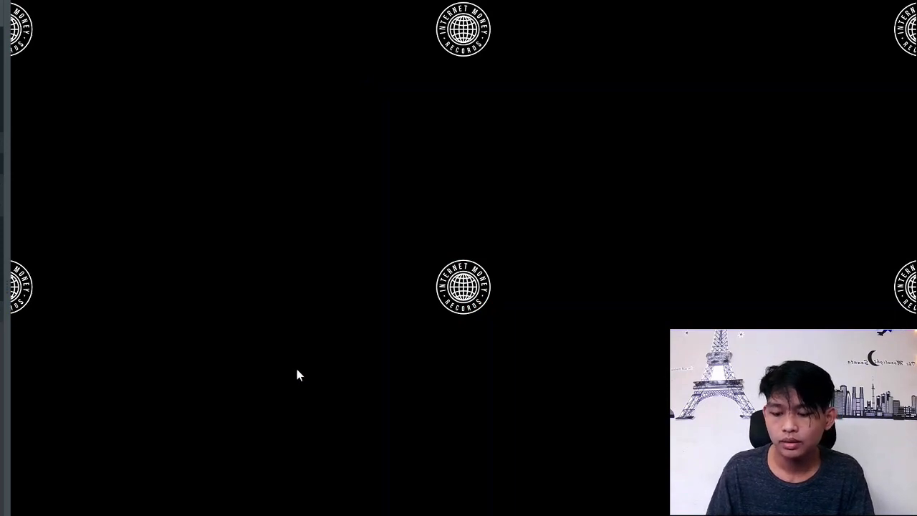
key("F6")
key("F5")
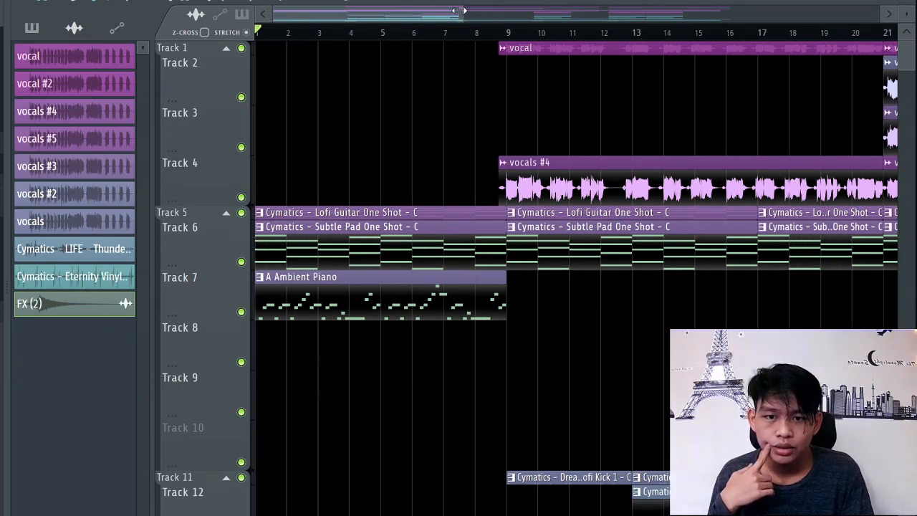
left_click_drag(458, 10, 737, 80)
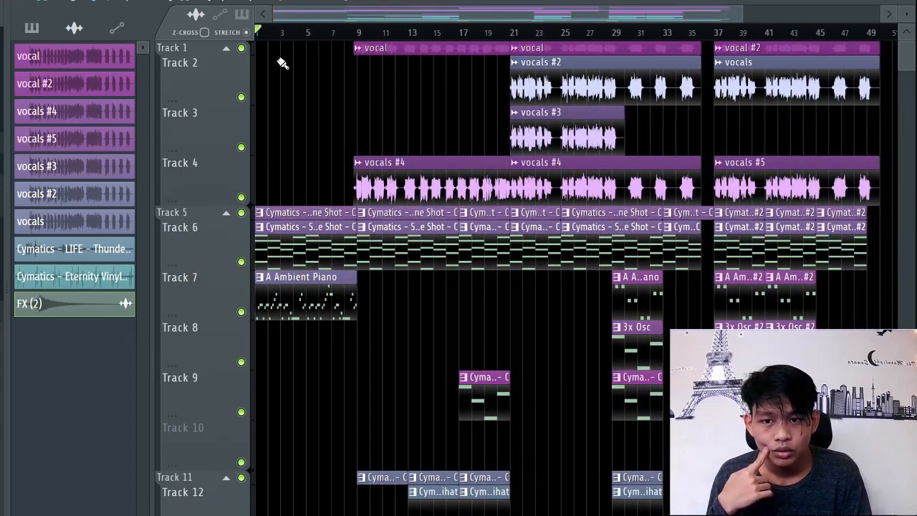
Step: Collapse the track groups headed by Track 1, Track 5, Track 11 and Track 16 in the playlist
left_click(226, 49)
left_click(227, 73)
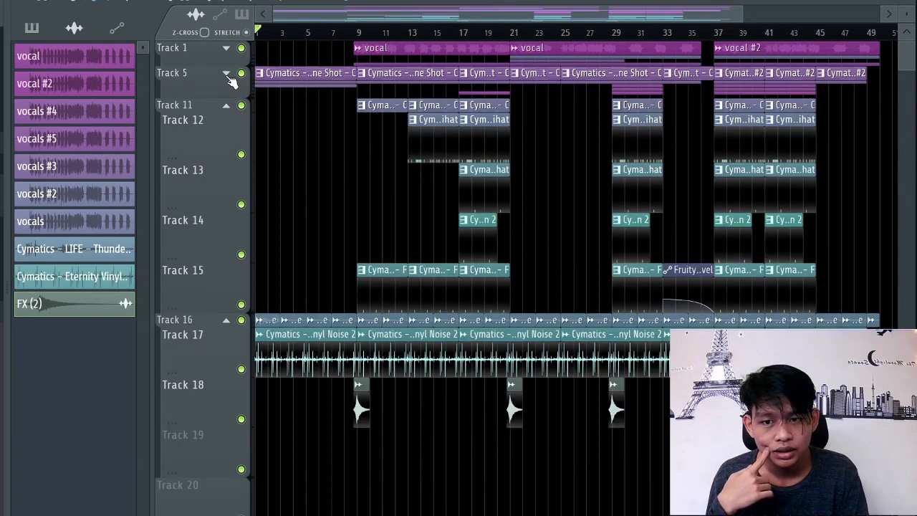
left_click(227, 106)
left_click(228, 135)
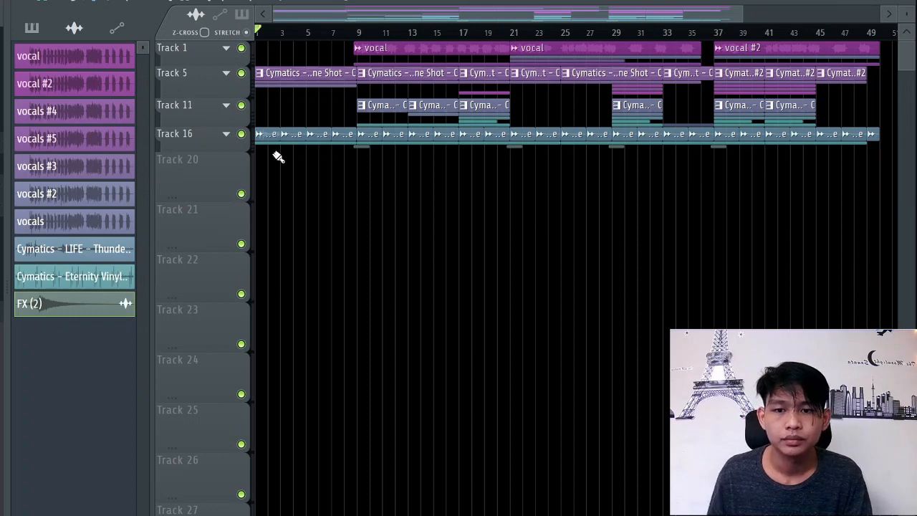
Step: Expand the Track 1 group and examine how its vocal clips are laid out across the arrangement
scroll(273, 152, "up", 3)
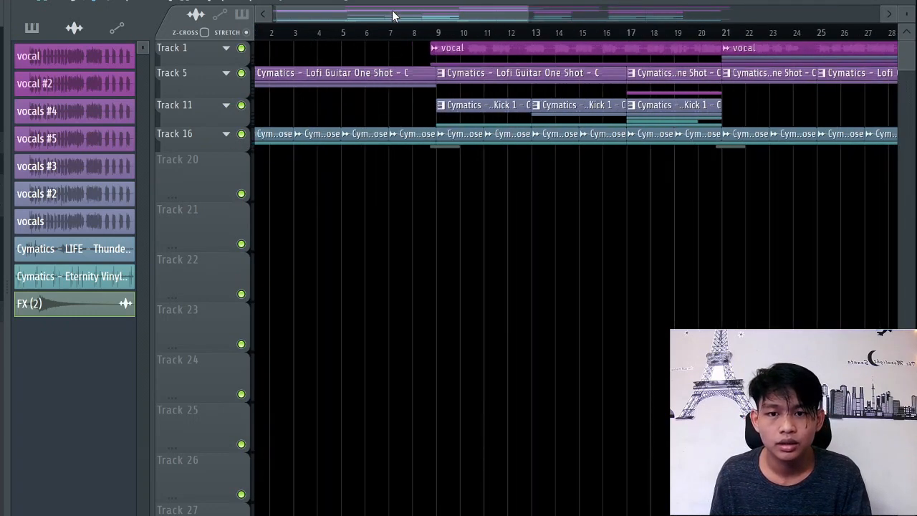
left_click_drag(393, 16, 364, 20)
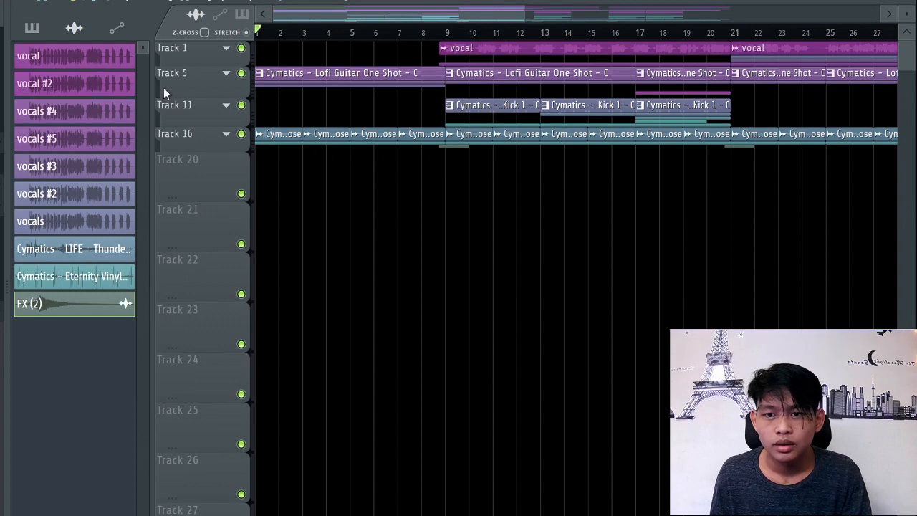
scroll(171, 93, "up", 2)
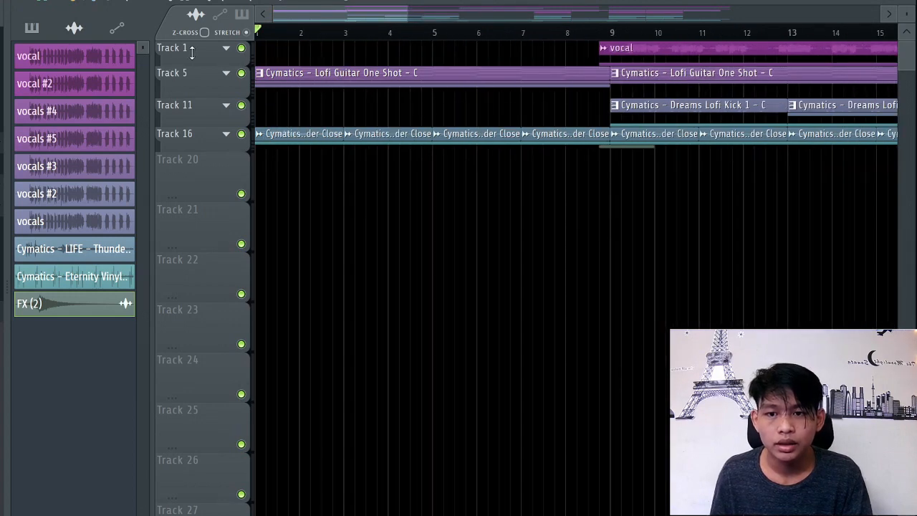
left_click(231, 49)
scroll(334, 129, "down", 4)
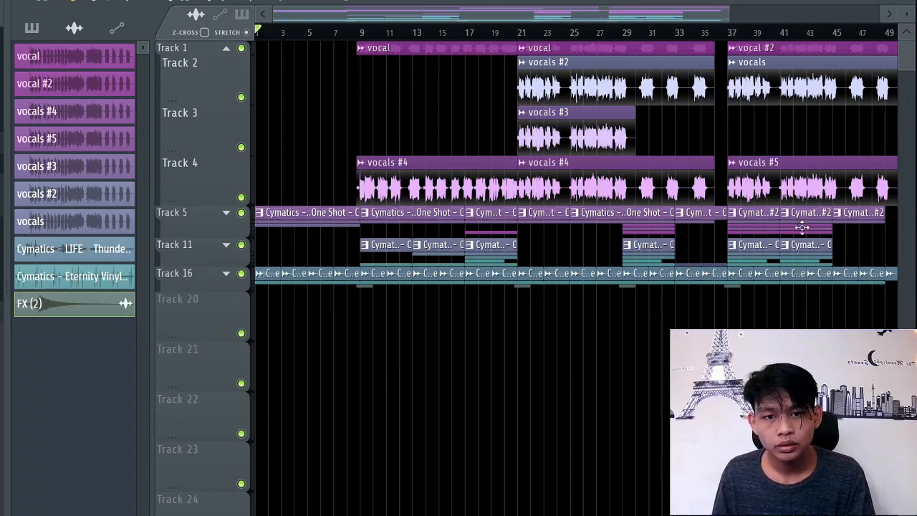
scroll(648, 150, "up", 2)
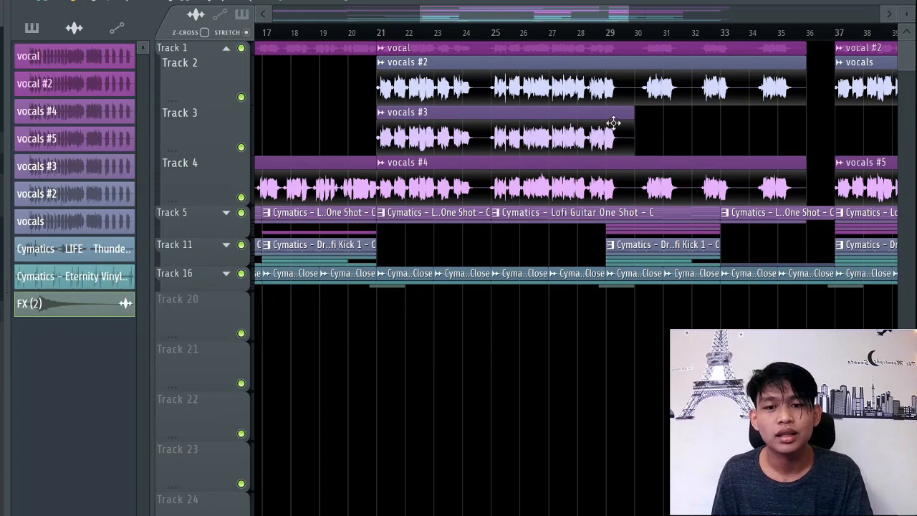
scroll(614, 122, "down", 2)
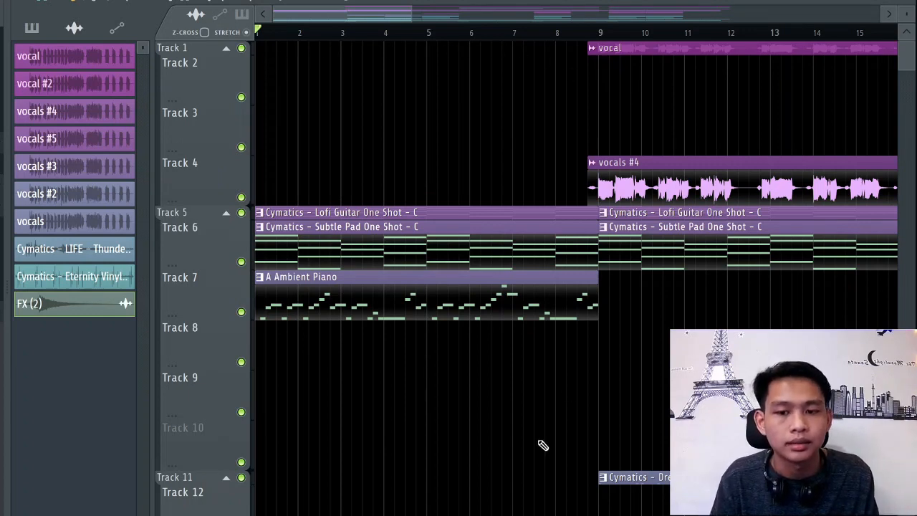
Step: Examine the guitar, pad and piano clips of the Track 5 group in the first eight bars
left_click(229, 216)
left_click(231, 216)
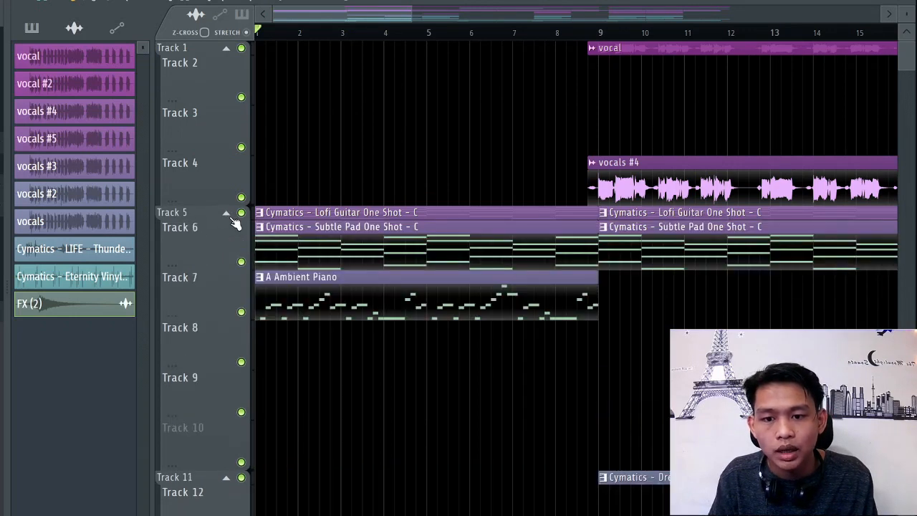
left_click(235, 211)
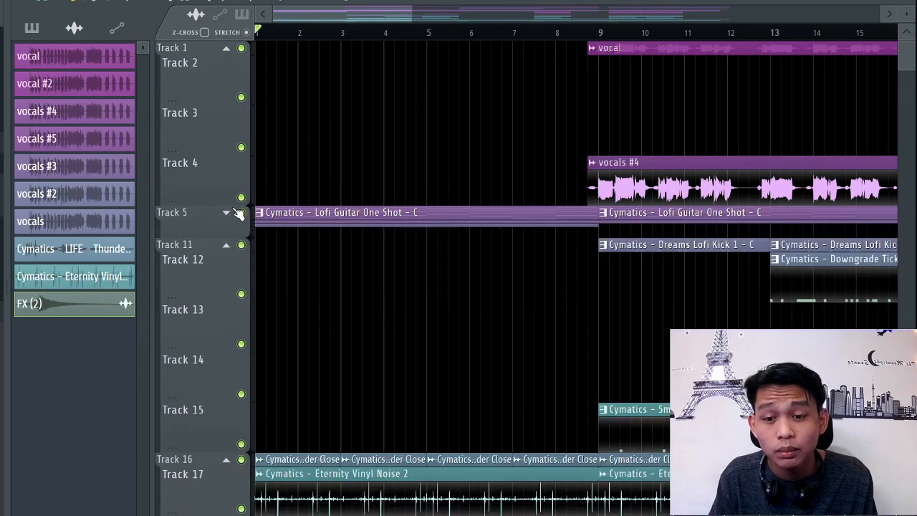
left_click(235, 213)
scroll(272, 298, "up", 3, "ctrl")
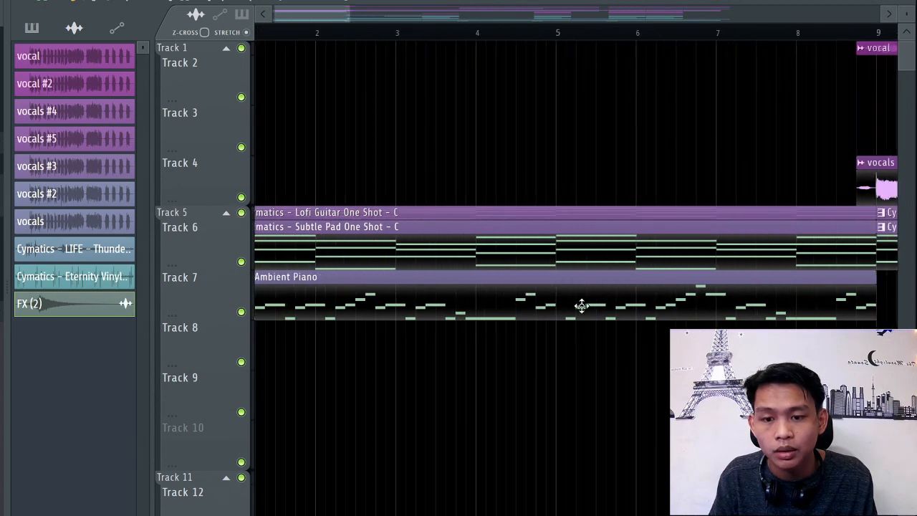
scroll(581, 306, "down", 2)
scroll(374, 299, "down", 1, "ctrl")
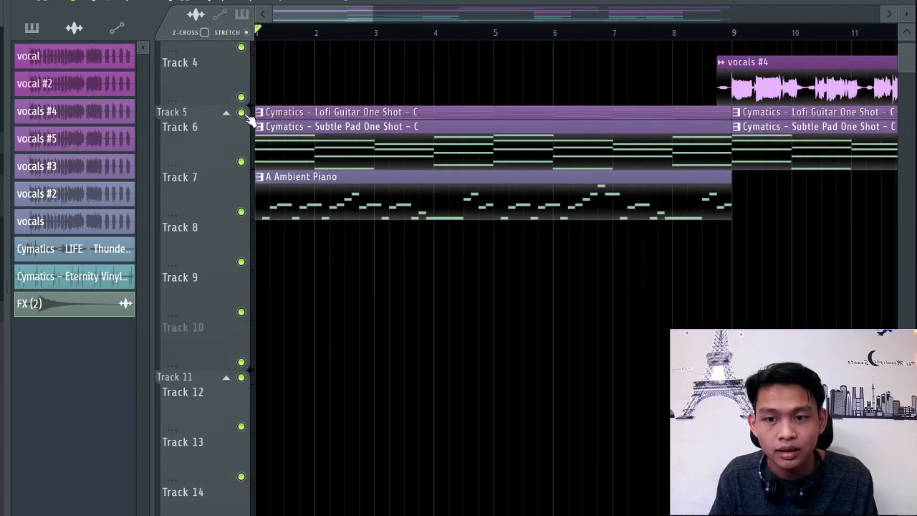
Step: Reduce Track 6 and Track 7 to minimum height in the playlist
left_click_drag(215, 118, 204, 84)
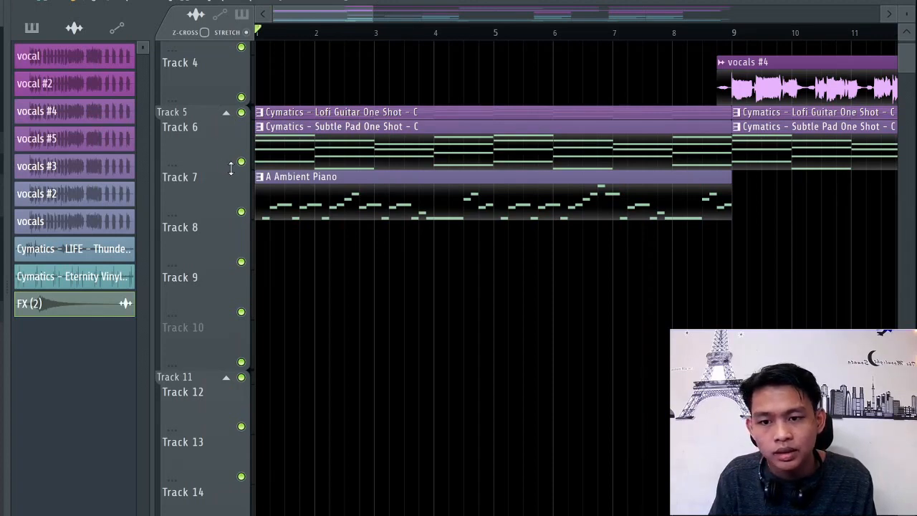
left_click_drag(231, 169, 228, 109)
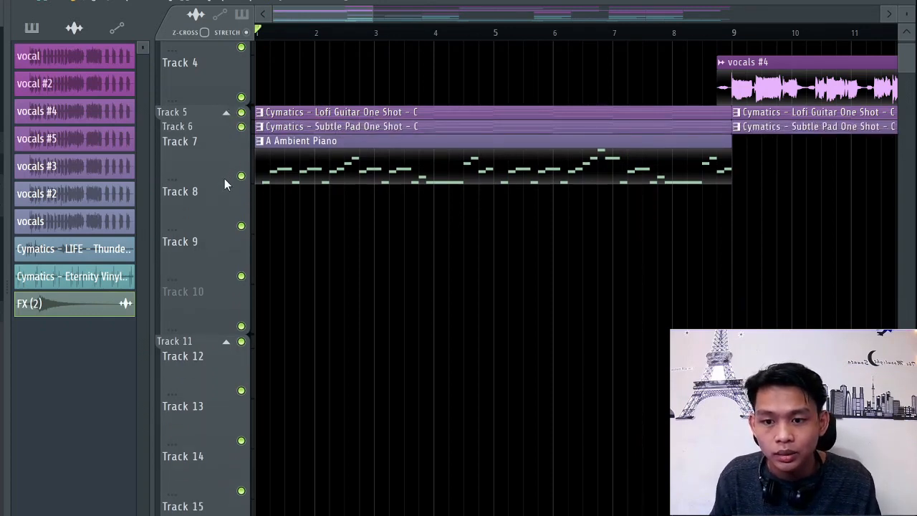
left_click_drag(224, 180, 200, 125)
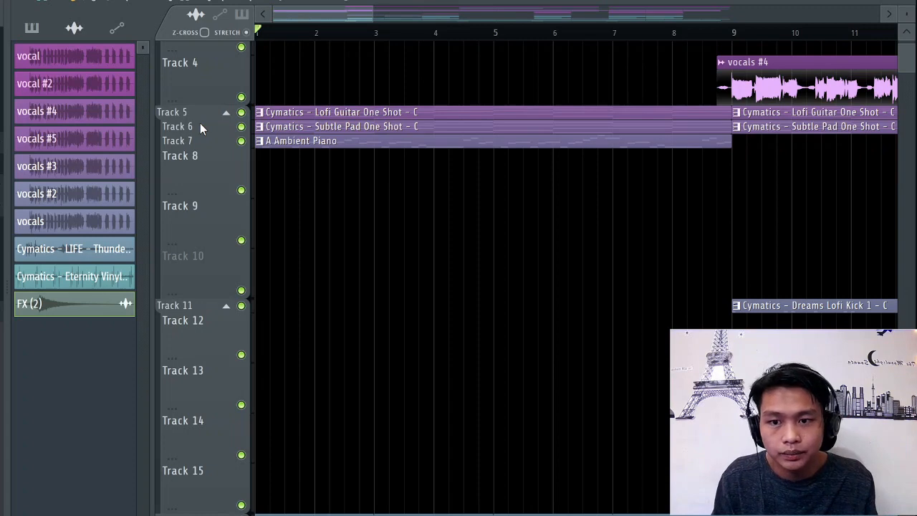
Step: Play the intro from bar 1, shrink all playlist tracks vertically, and stop playback
key("space")
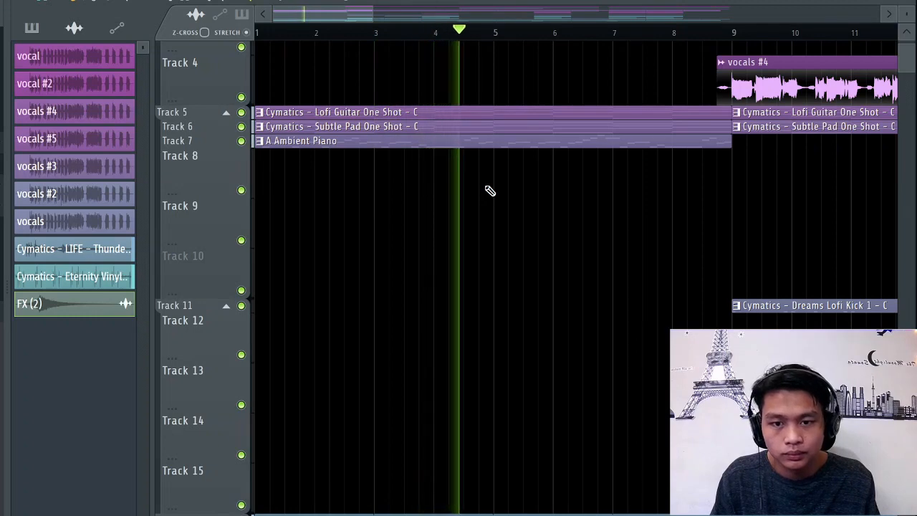
left_click(226, 112)
left_click(227, 113)
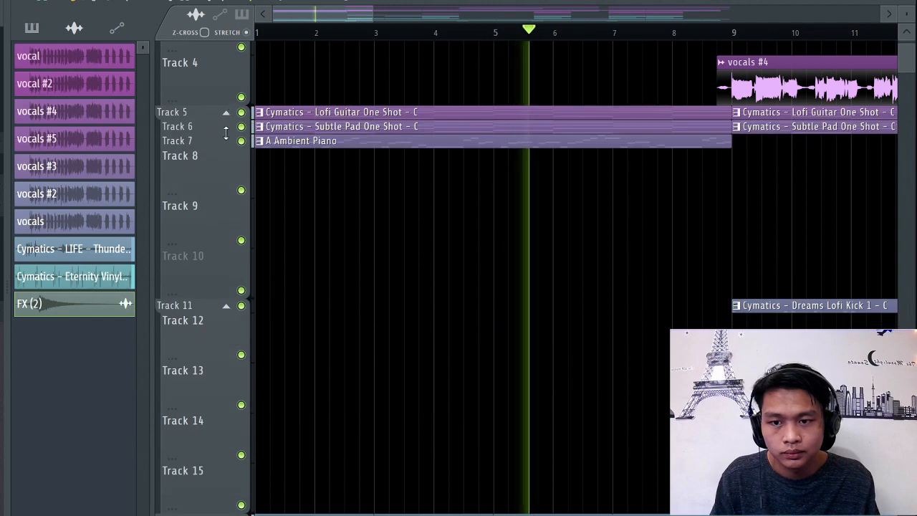
mouse_move(907, 51)
left_mouse_down()
mouse_move(904, 12)
mouse_move(904, 49)
left_mouse_up()
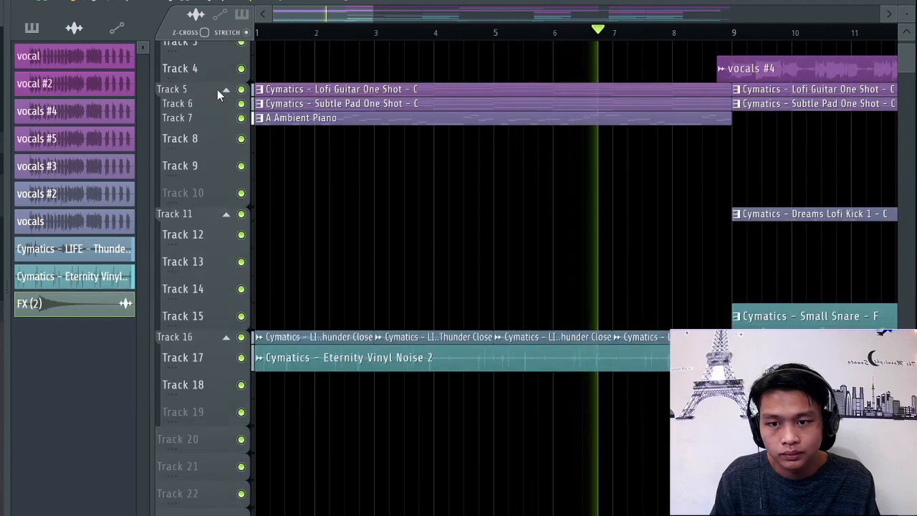
key("space")
Step: Enlarge Track 5 and Track 6 to reveal their note patterns, and place the playhead shortly before bar 9
left_click_drag(211, 99, 197, 199)
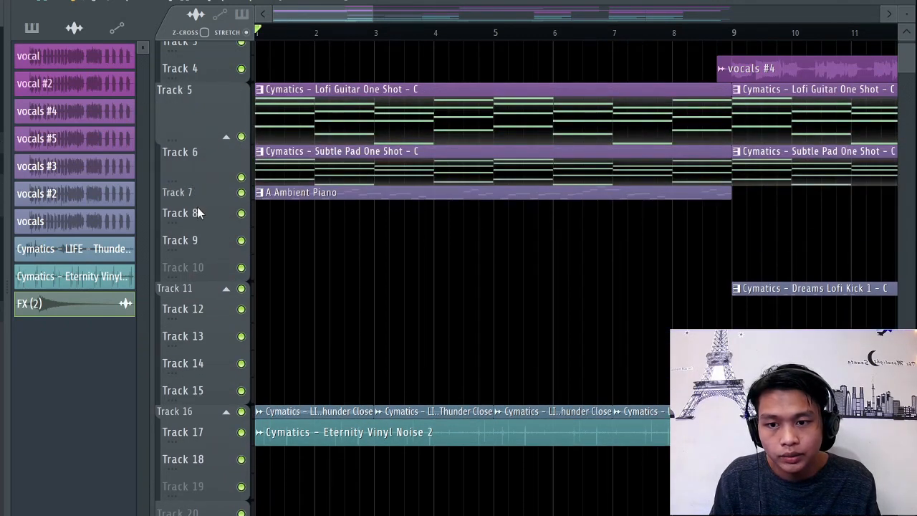
scroll(369, 296, "down", 5)
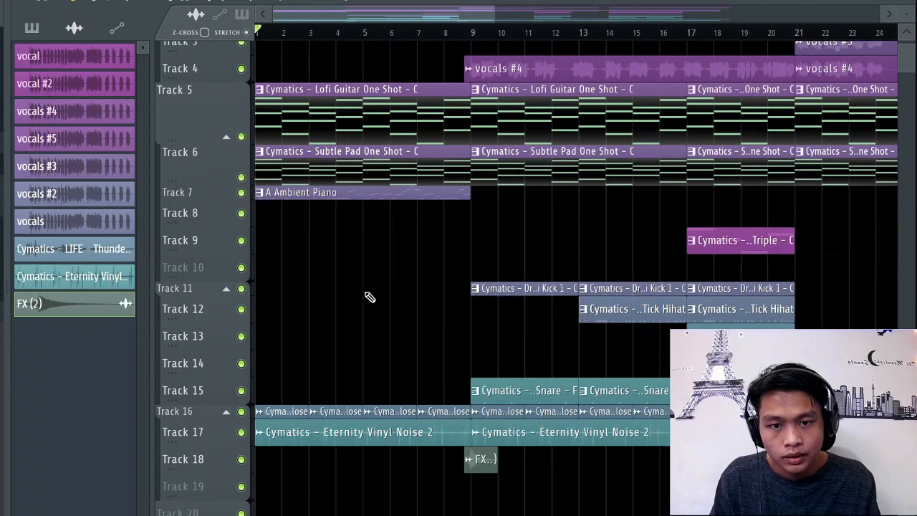
scroll(287, 205, "up", 4)
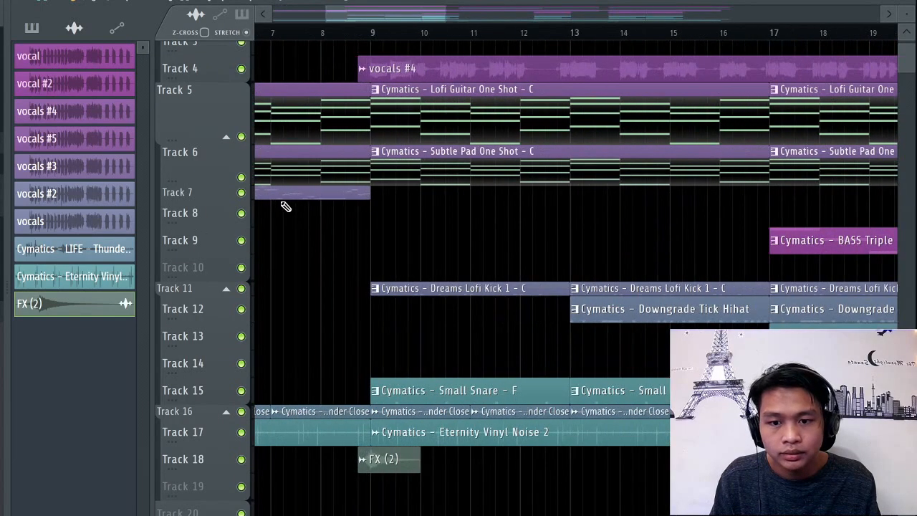
scroll(288, 207, "down", 3)
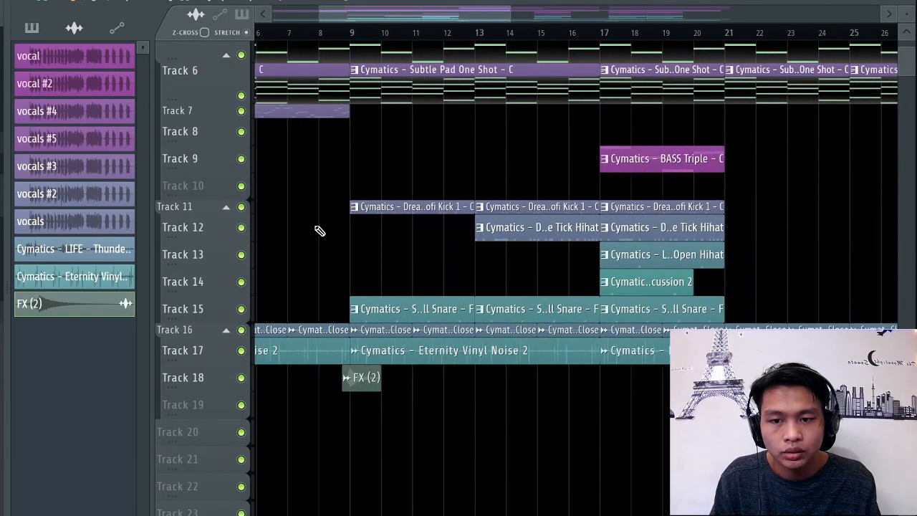
left_click(336, 34)
scroll(448, 156, "up", 1)
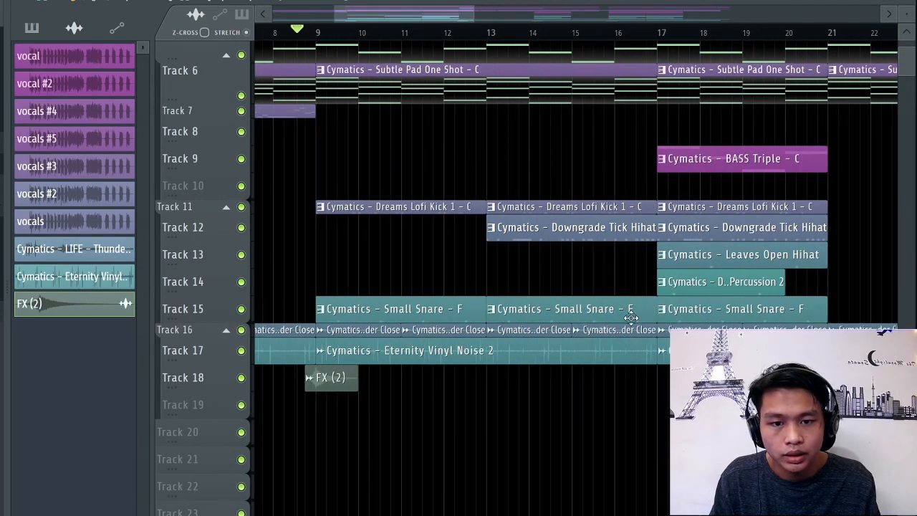
Step: Increase the height of all playlist tracks, keeping the Track 11 drum group expanded
left_click(227, 211)
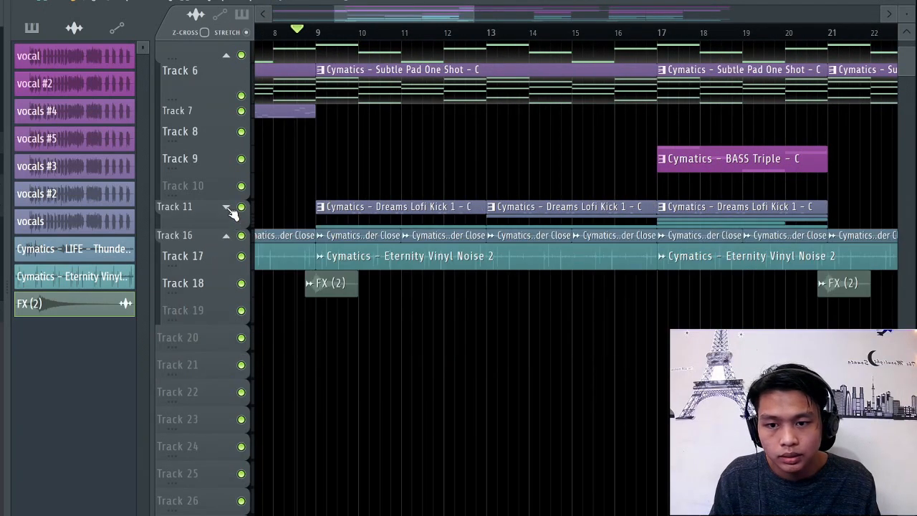
left_click(229, 211)
left_click_drag(908, 34, 760, 163)
left_click_drag(906, 14, 907, 17)
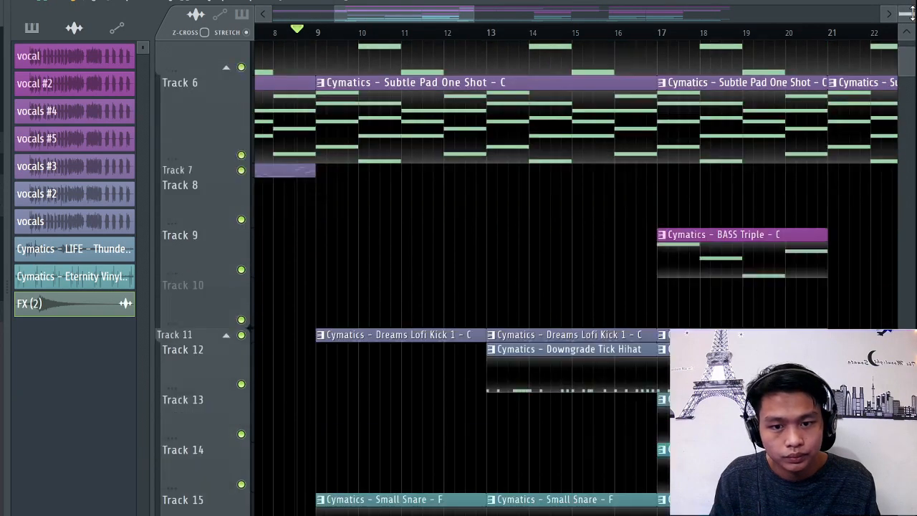
Step: Enlarge Track 11 so the Dreams Lofi Kick 1 notes show in its clips
scroll(558, 217, "down", 4)
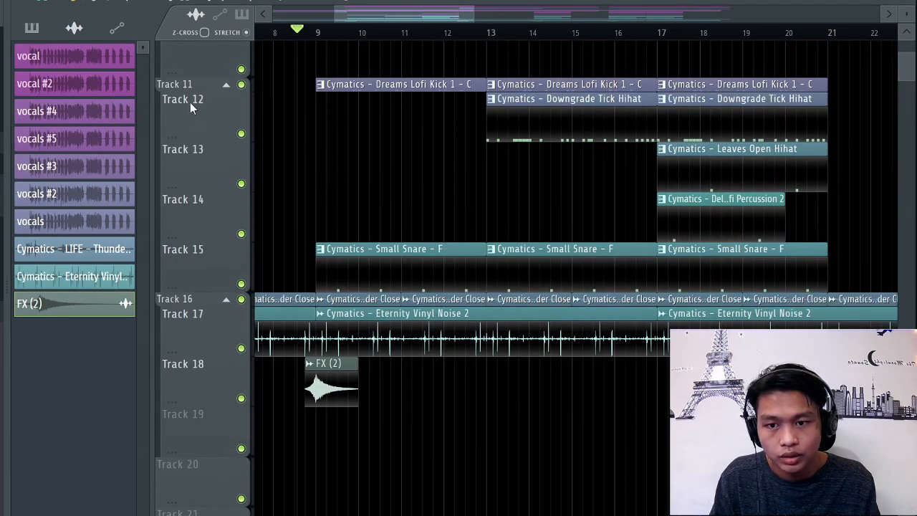
scroll(521, 191, "down", 1)
scroll(516, 188, "up", 1, "ctrl")
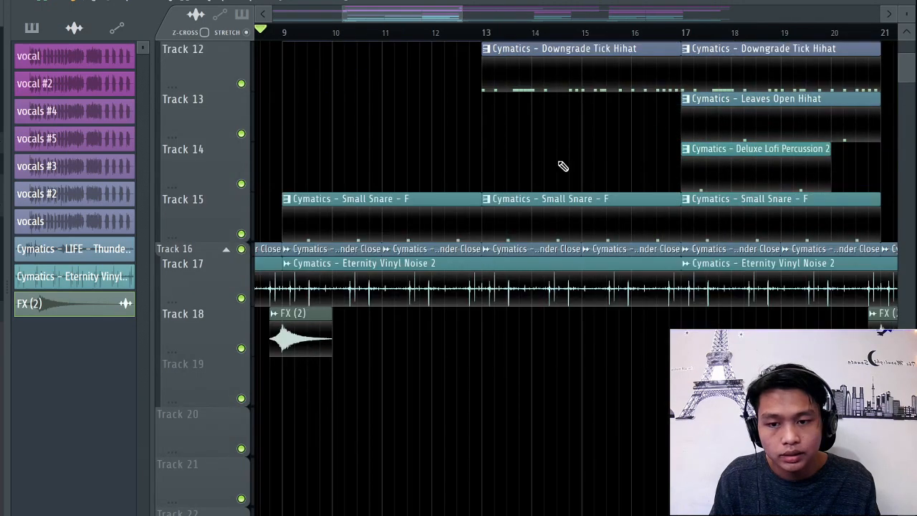
scroll(301, 205, "down", 1, "ctrl")
scroll(505, 164, "up", 2)
scroll(505, 163, "up", 2, "ctrl")
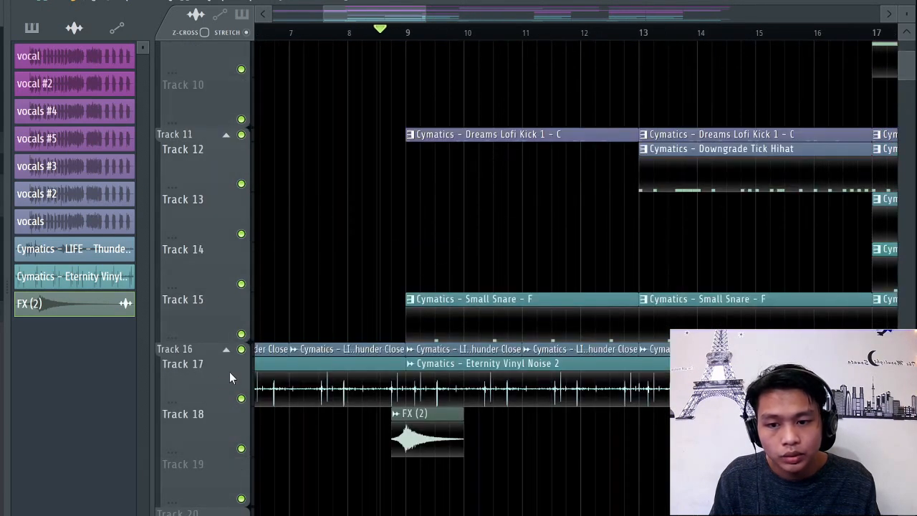
scroll(210, 359, "down", 1)
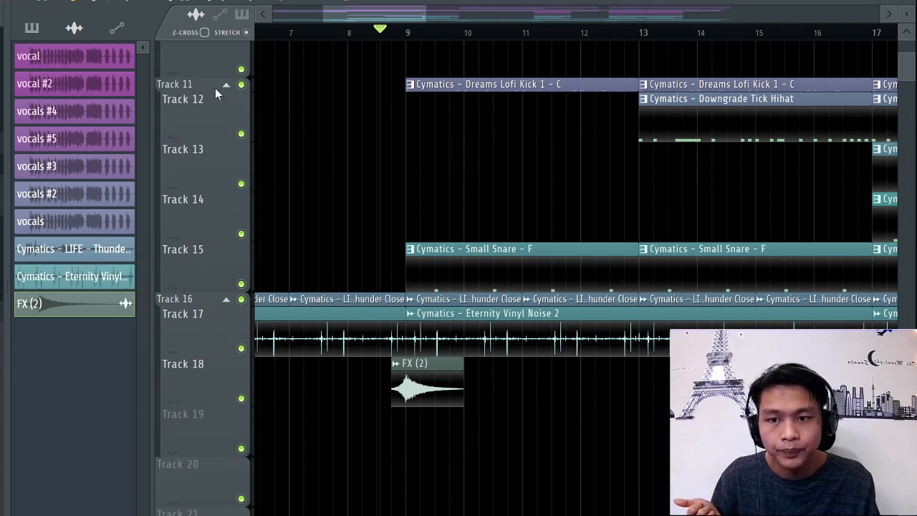
left_click_drag(214, 89, 218, 141)
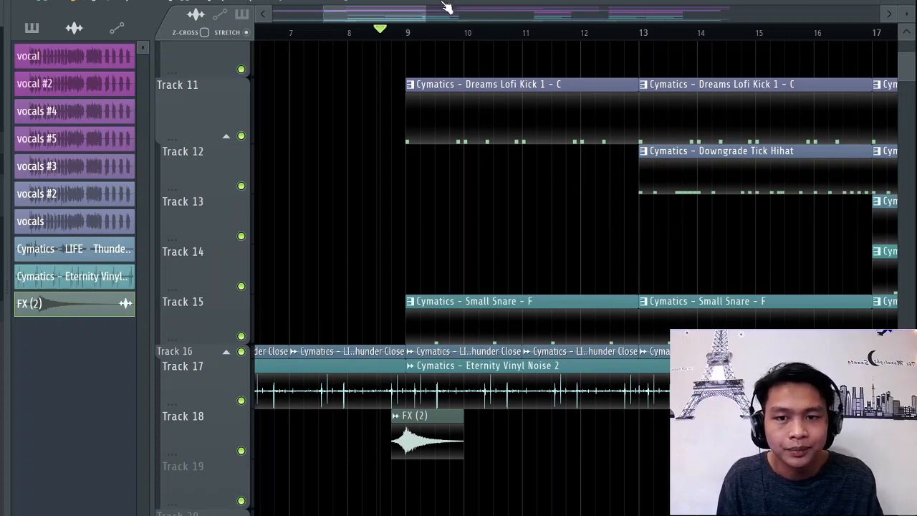
Step: Move the playhead slightly closer to bar 9 and start playback from there
left_click_drag(387, 39, 390, 39)
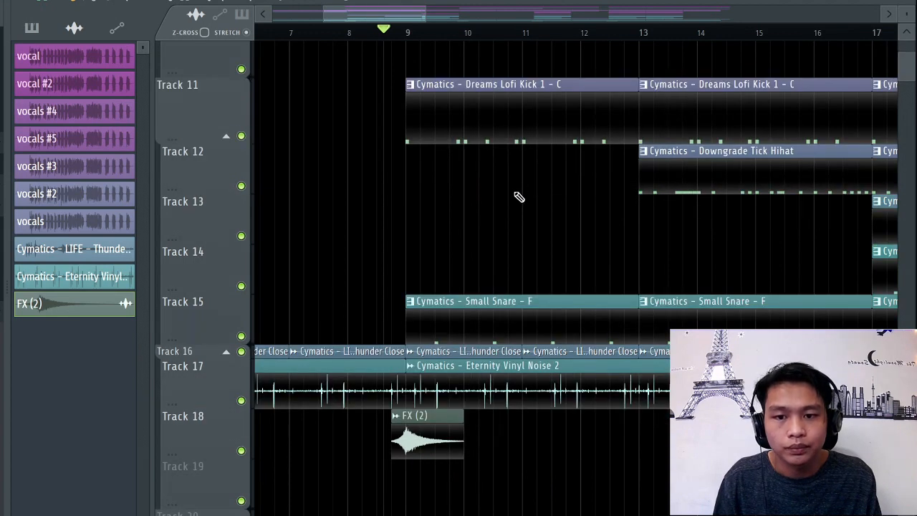
key("space")
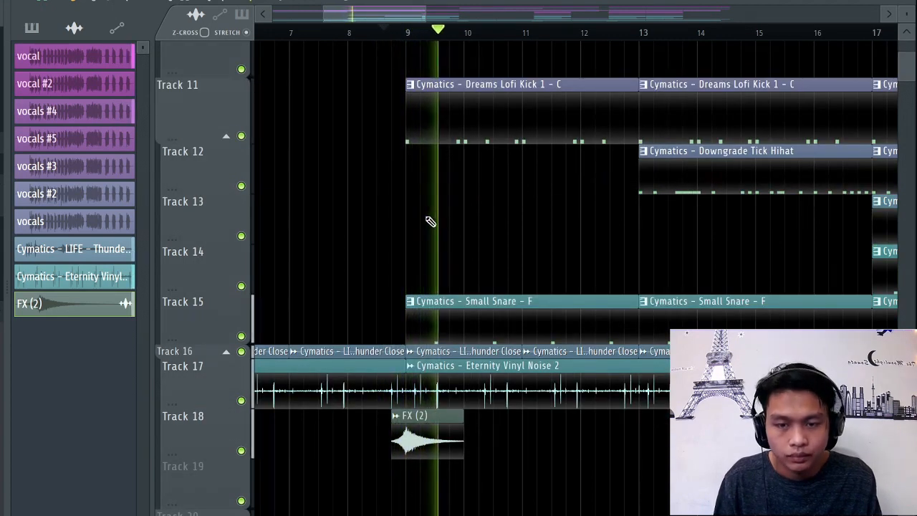
Step: Solo the kick on Track 11 together with the Small Snare on Track 15 and play them from just before bar 9
key("space")
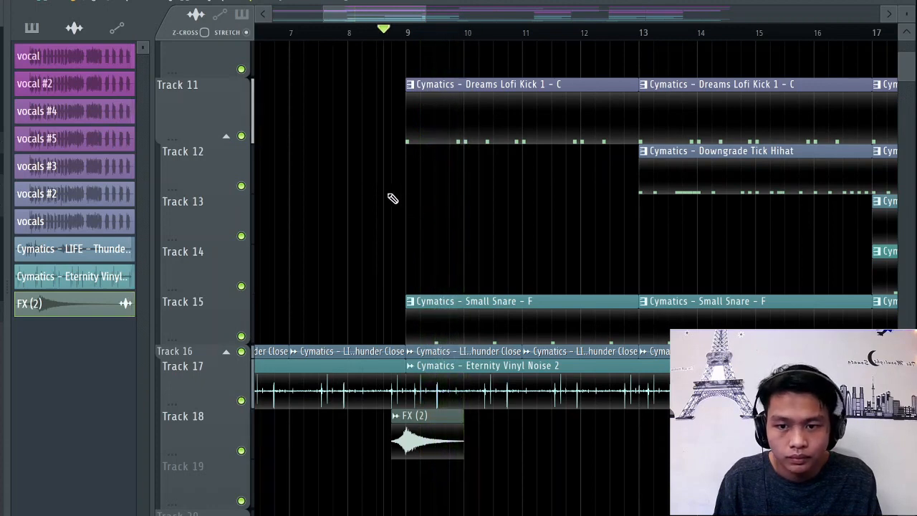
right_click(244, 136)
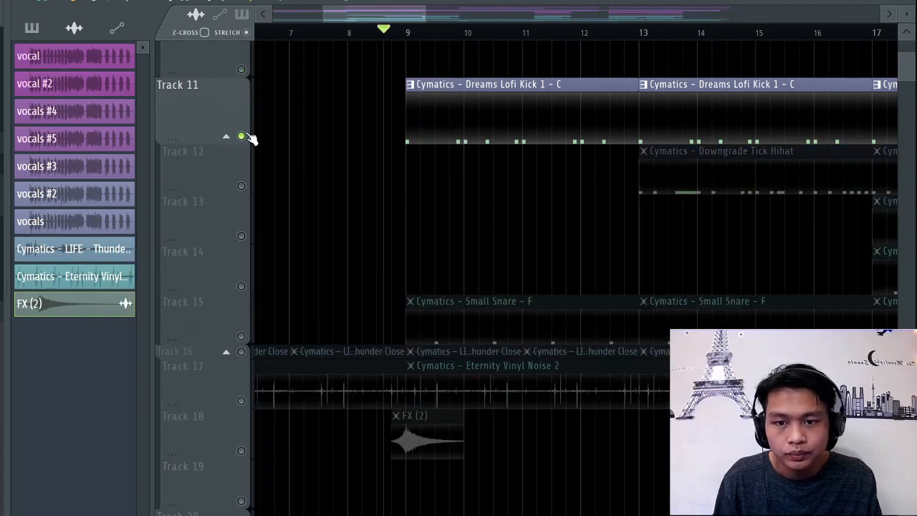
left_click(242, 336)
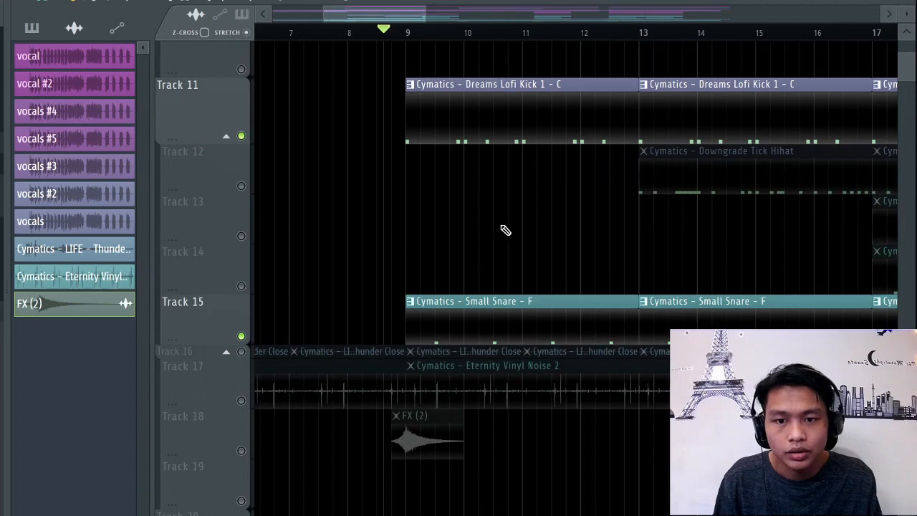
key("space")
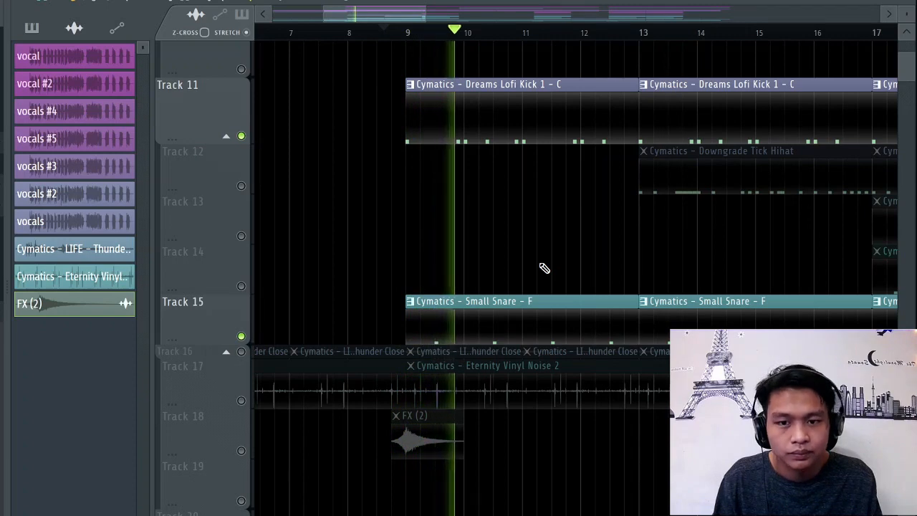
scroll(455, 235, "down", 3)
key("space")
Step: Place the playhead shortly before bar 13, unmute the Downgrade Tick Hihat on Track 12, and play it with the kick and snare
scroll(522, 215, "up", 3)
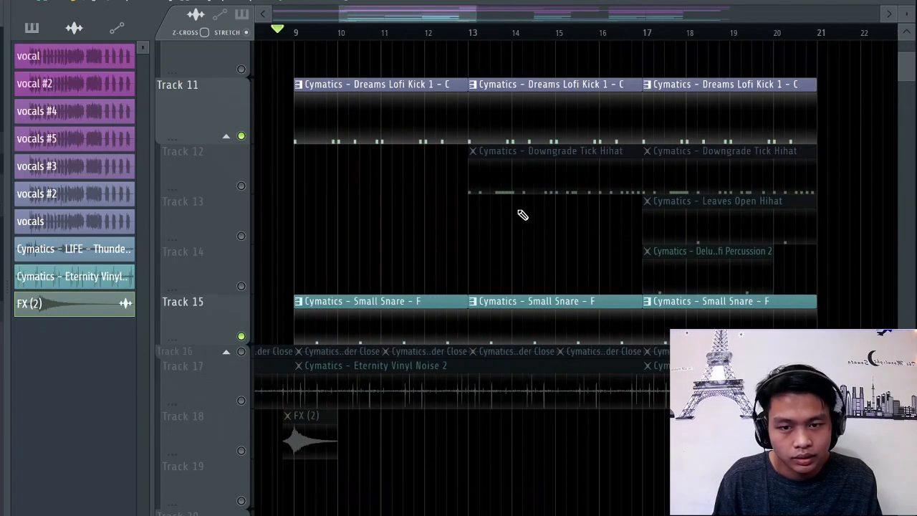
scroll(387, 121, "up", 1)
scroll(365, 79, "down", 1)
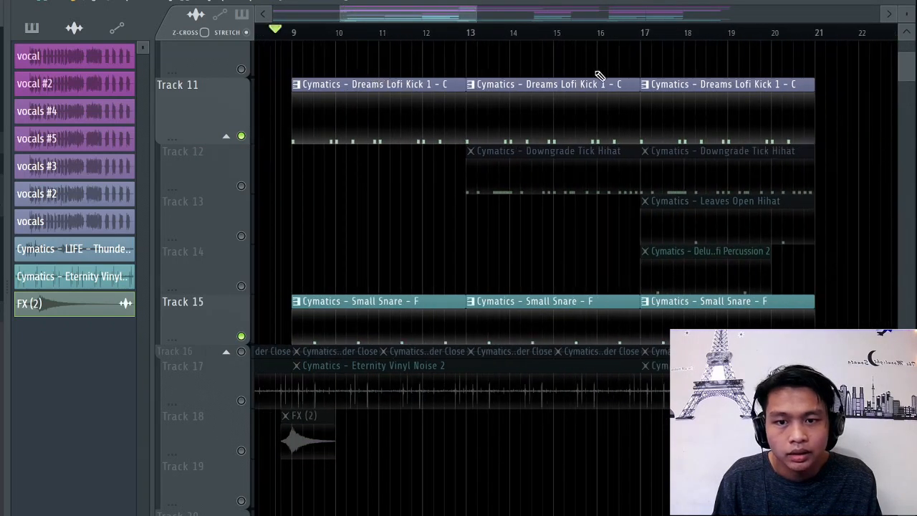
scroll(465, 59, "up", 1)
left_click(452, 33)
scroll(529, 156, "up", 1)
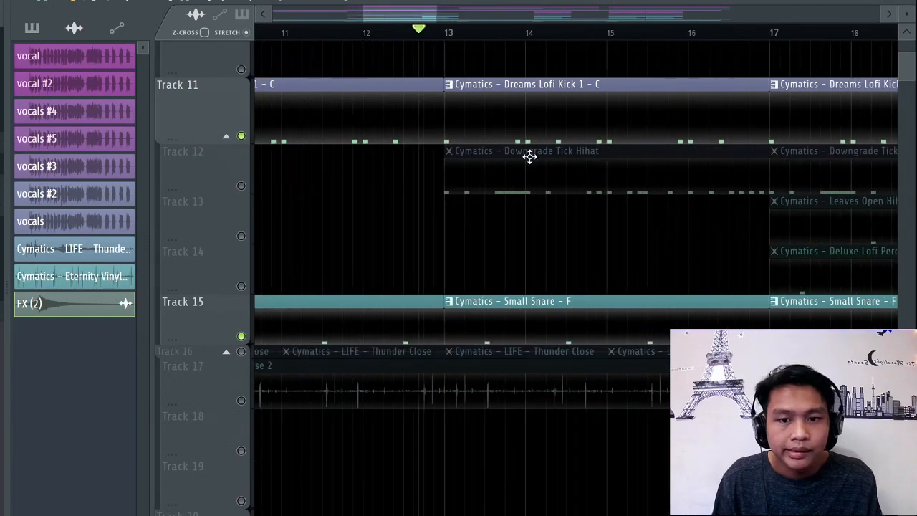
left_click(241, 186)
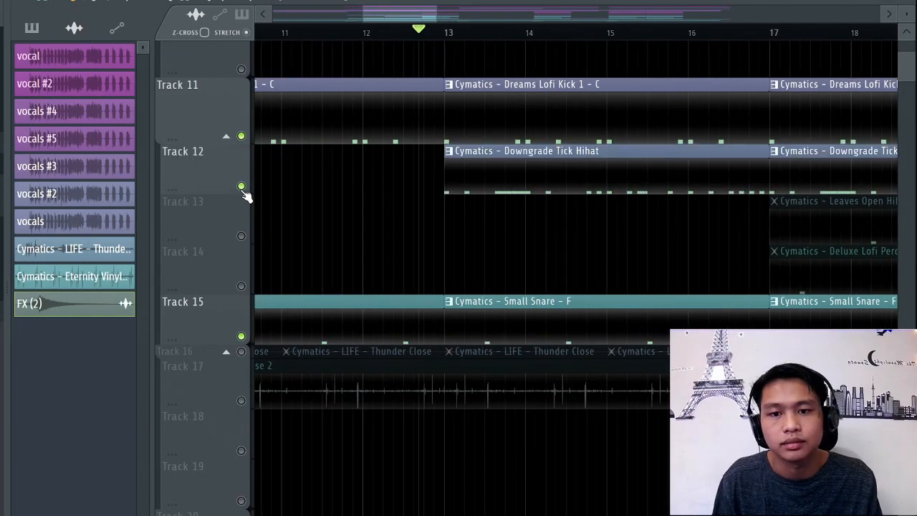
scroll(606, 186, "down", 1)
scroll(710, 242, "up", 1)
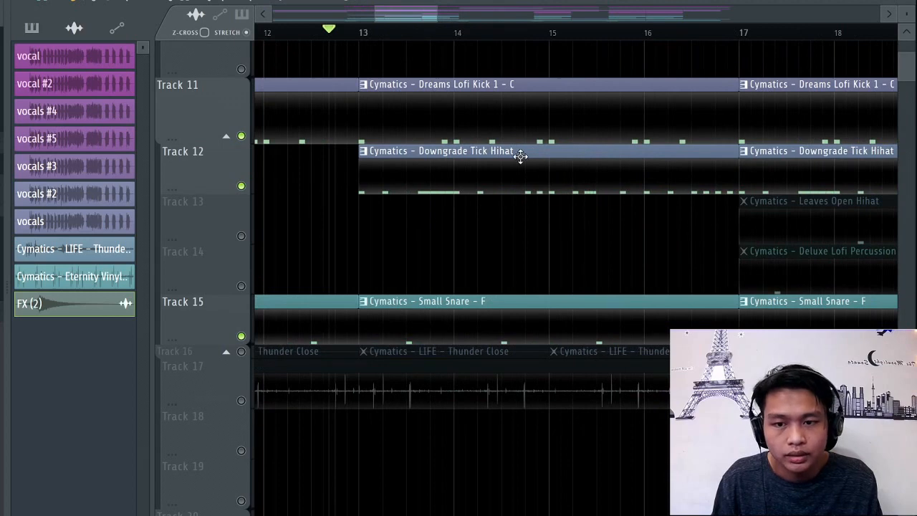
key("space")
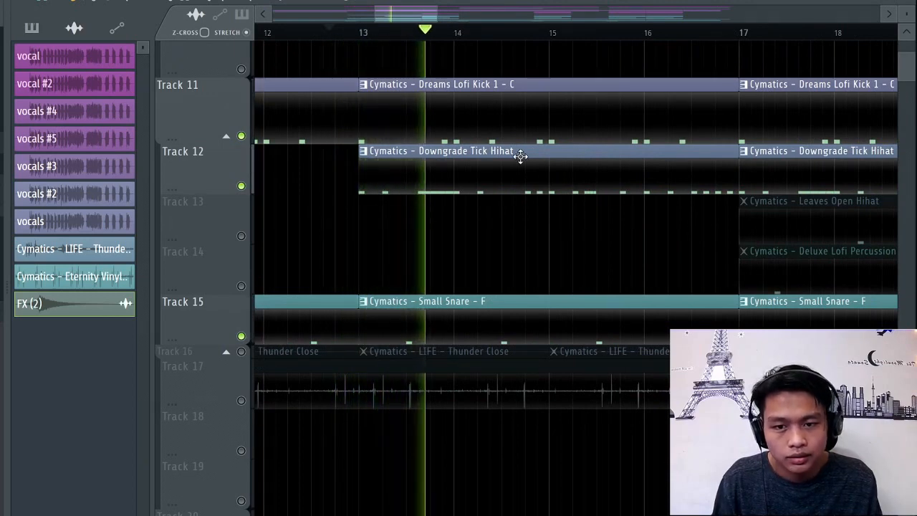
Step: Examine the Downgrade Tick Hihat pattern's notes in the piano roll during playback, and return to the playlist with playback stopped
double_click(510, 159)
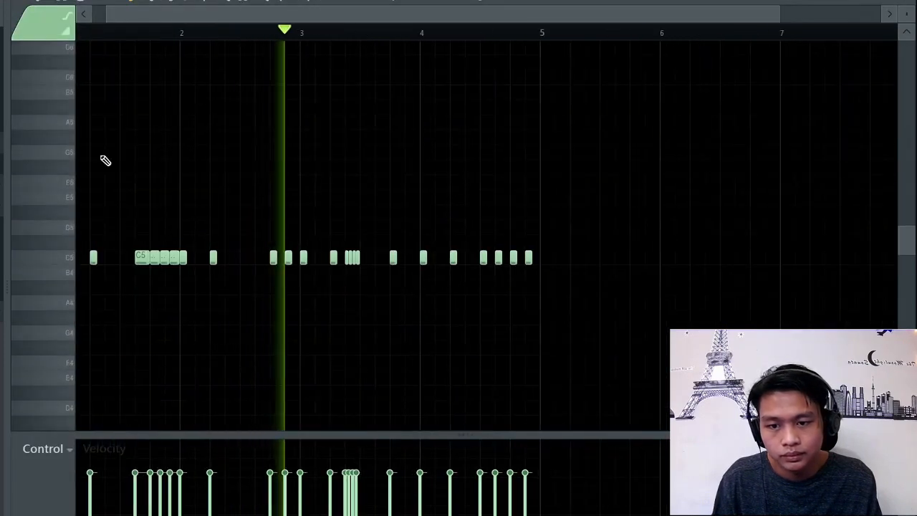
scroll(524, 192, "up", 1, "ctrl")
scroll(524, 193, "down", 1)
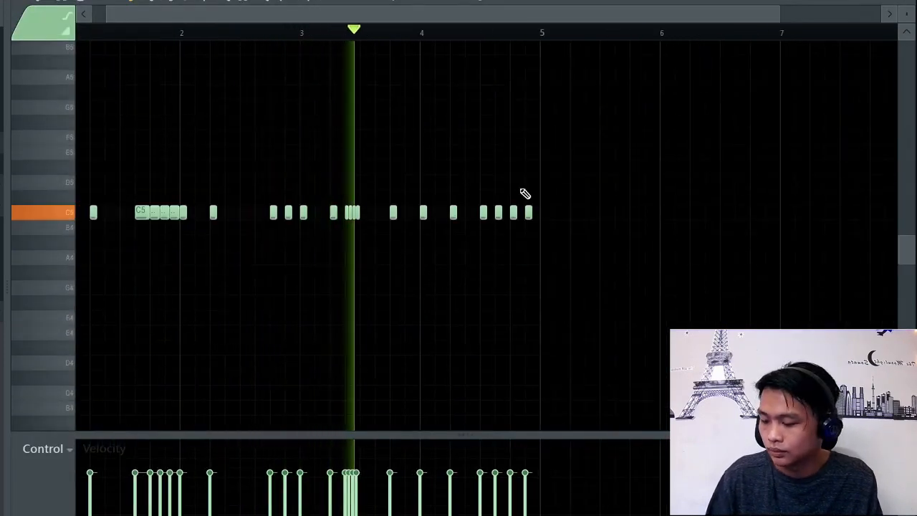
key("F7")
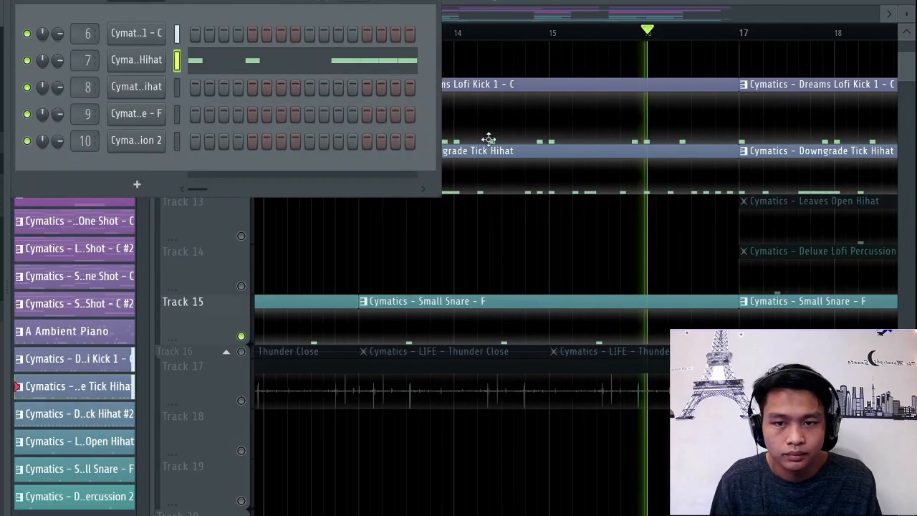
left_click(437, 5)
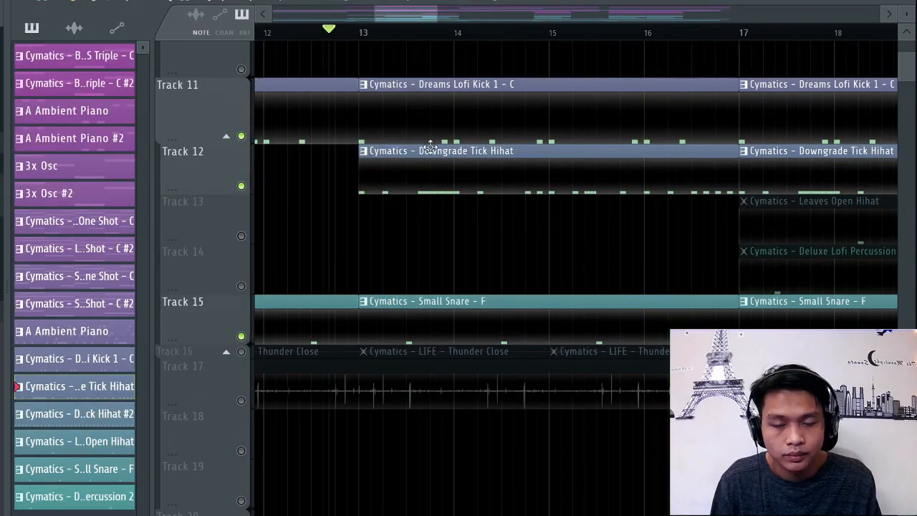
Step: Unmute the BASS Triple clips on Track 9 and place the playhead shortly before bar 17
scroll(403, 191, "down", 3, "ctrl")
scroll(581, 149, "up", 2)
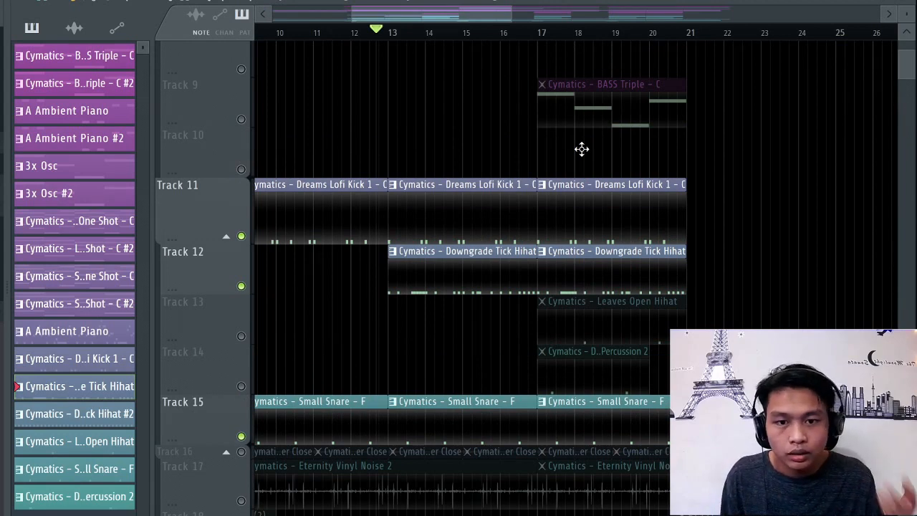
scroll(721, 143, "up", 2, "ctrl")
scroll(720, 143, "up", 1)
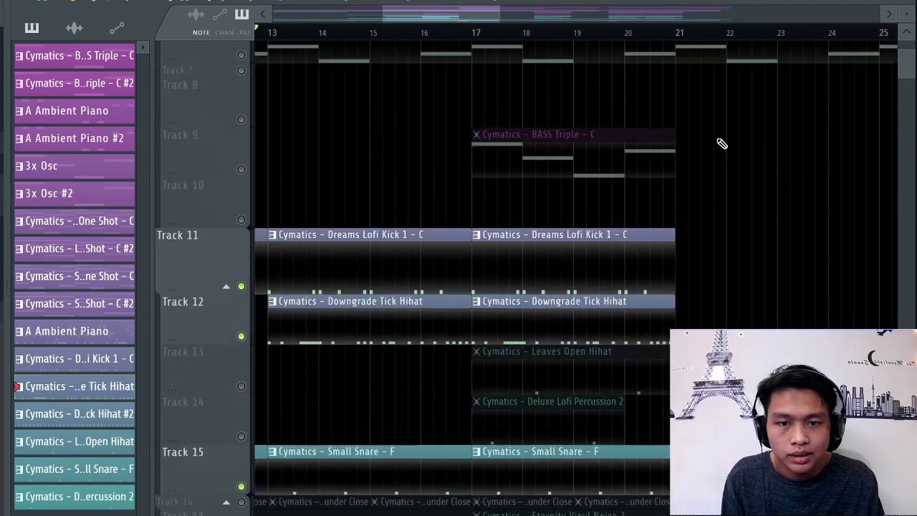
scroll(718, 143, "up", 1)
scroll(719, 143, "down", 1)
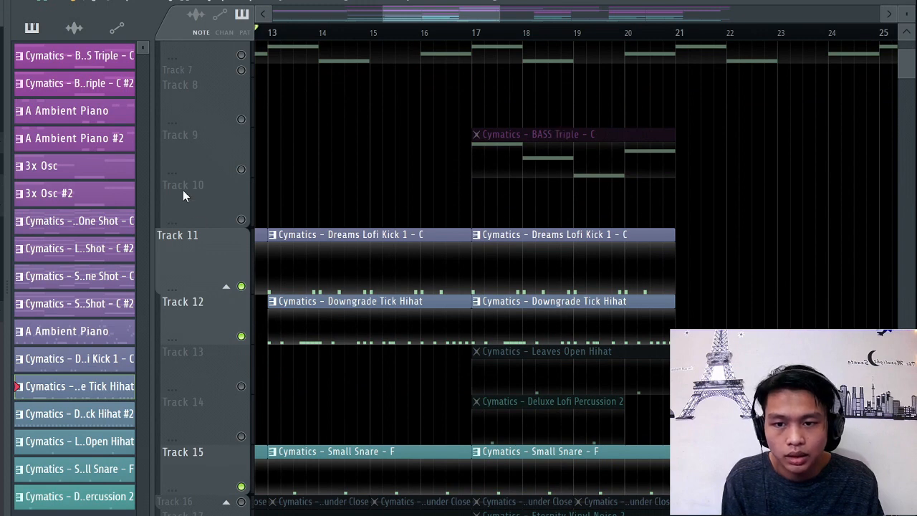
left_click(241, 169)
left_click(459, 32)
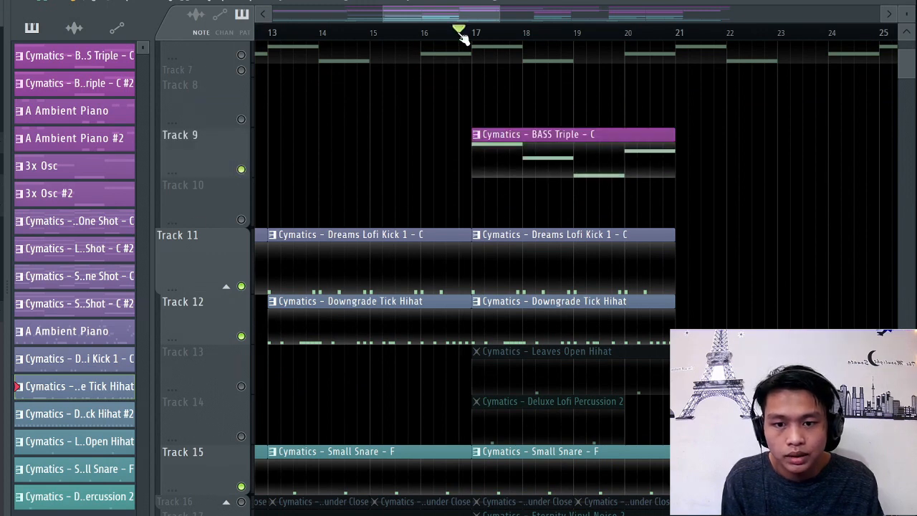
Step: Unmute the Leaves Open Hihat on Track 13 and the Deluxe Lofi Percussion 2 on Track 14
scroll(525, 181, "down", 3)
scroll(525, 181, "up", 1, "ctrl")
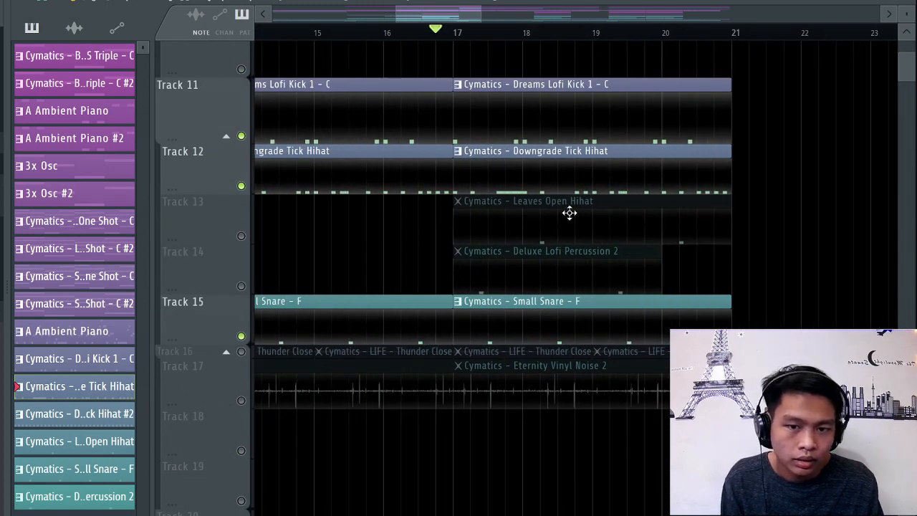
left_click(241, 236)
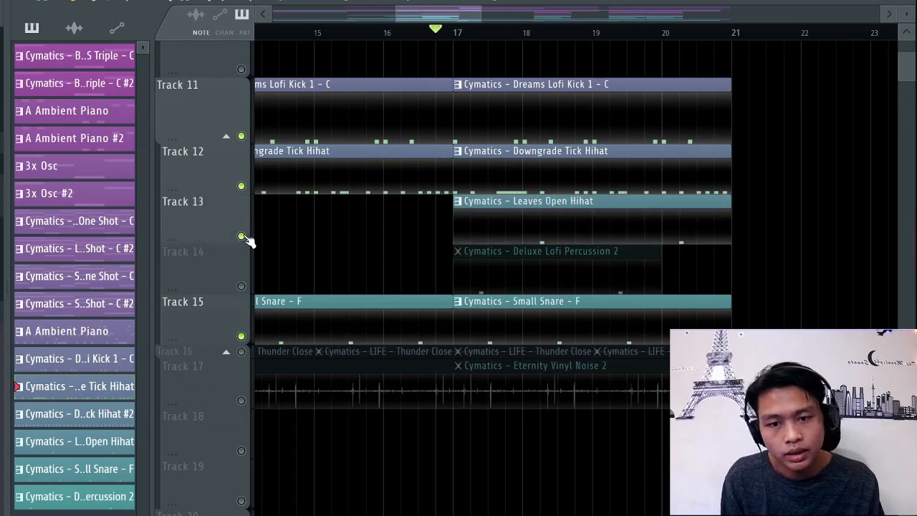
left_click(242, 286)
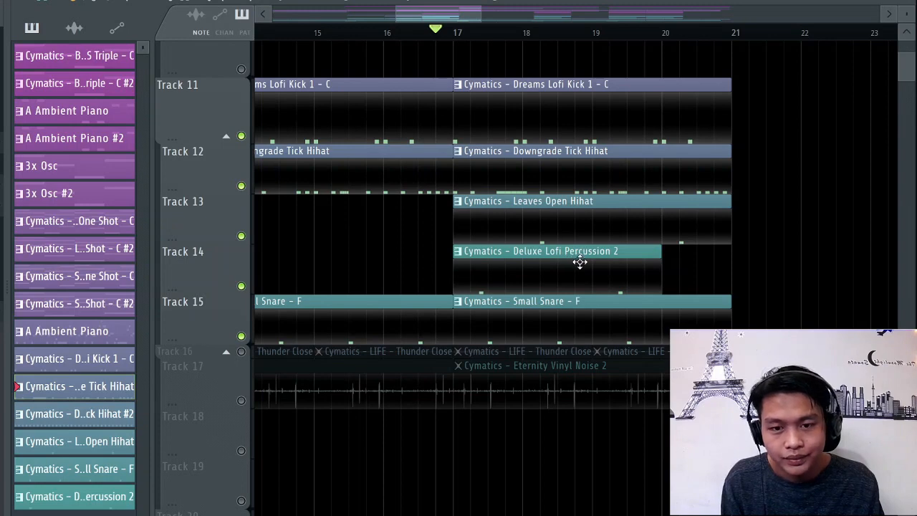
Step: Move the playhead slightly further ahead of bar 17, play the bass and full drum section, and stop playback
scroll(479, 116, "up", 2)
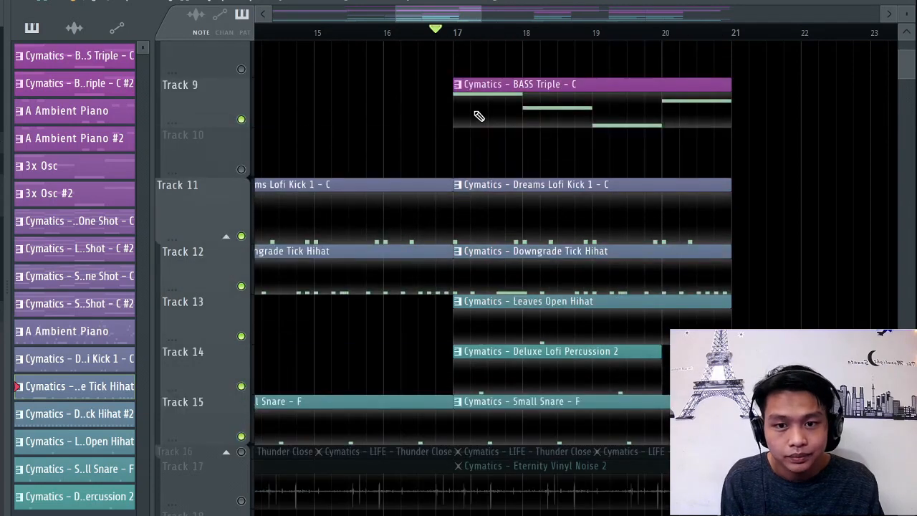
left_click_drag(435, 30, 427, 32)
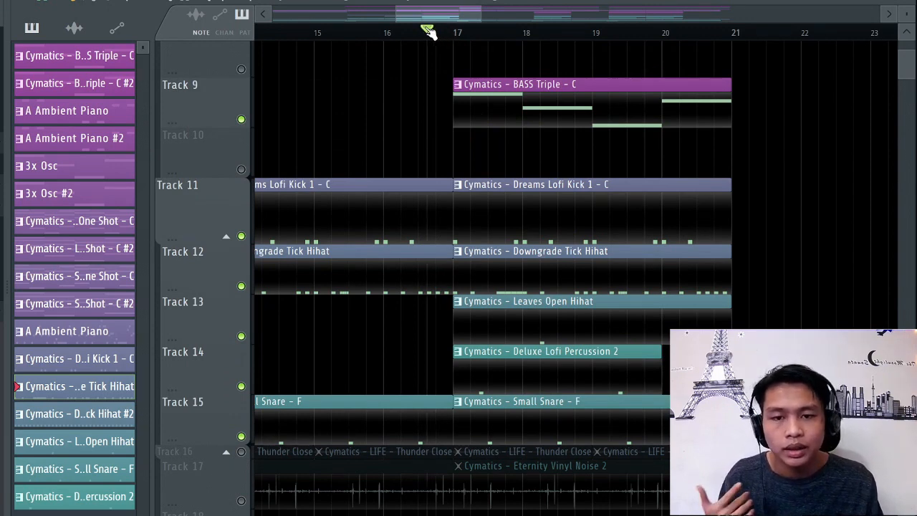
scroll(692, 179, "up", 1)
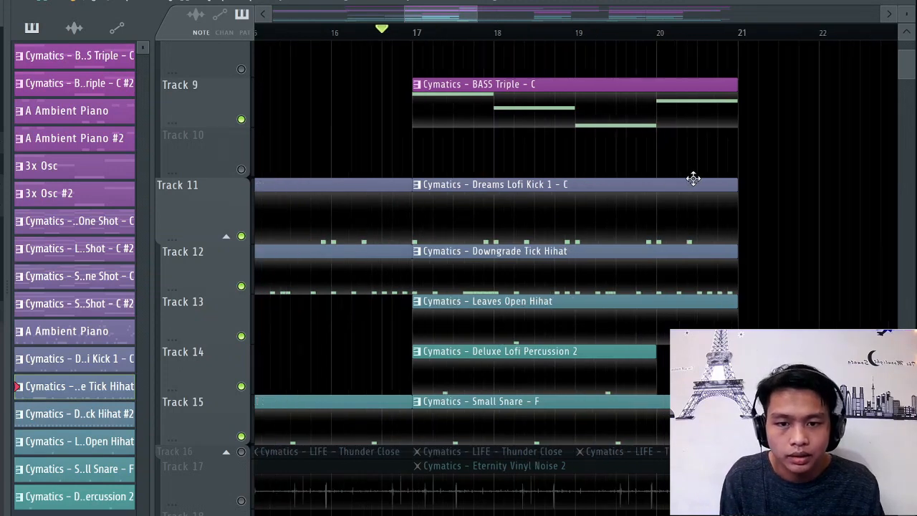
key("space")
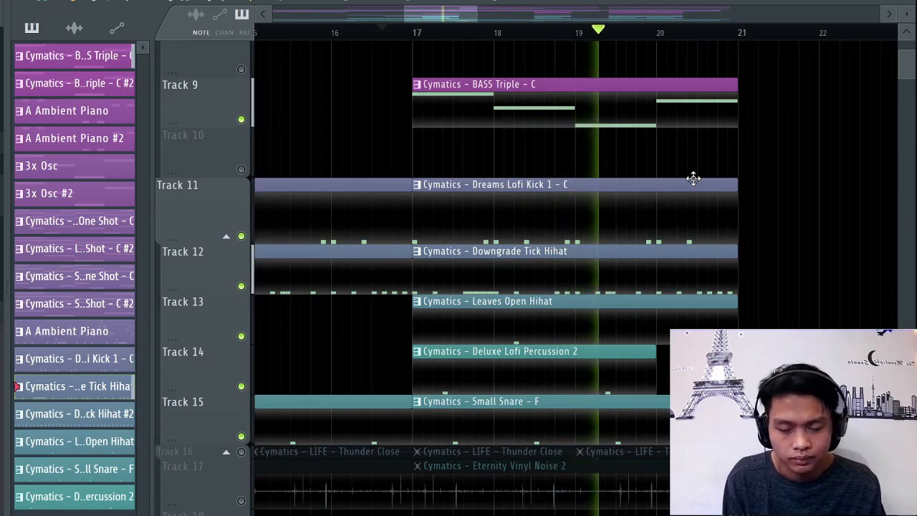
key("space")
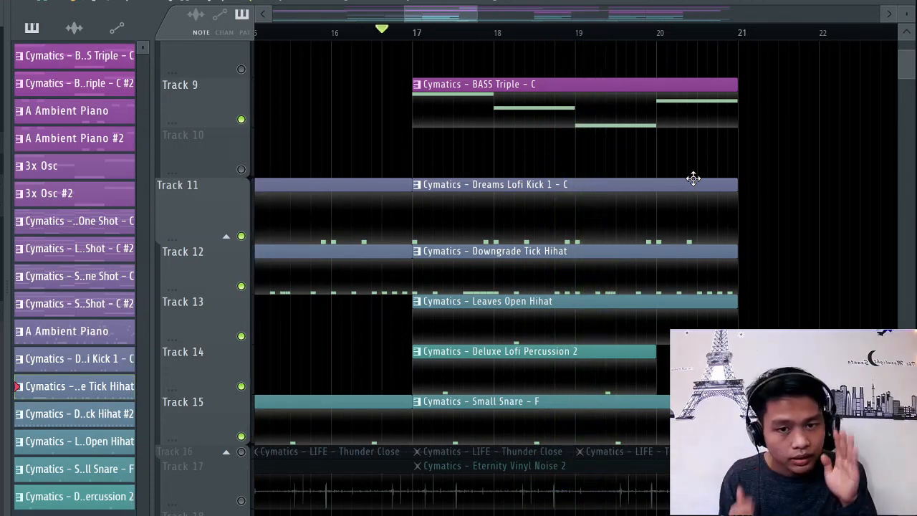
Step: Reduce the height of the playlist tracks and examine how the bass and drum clips are laid out across the whole song
scroll(693, 177, "up", 8)
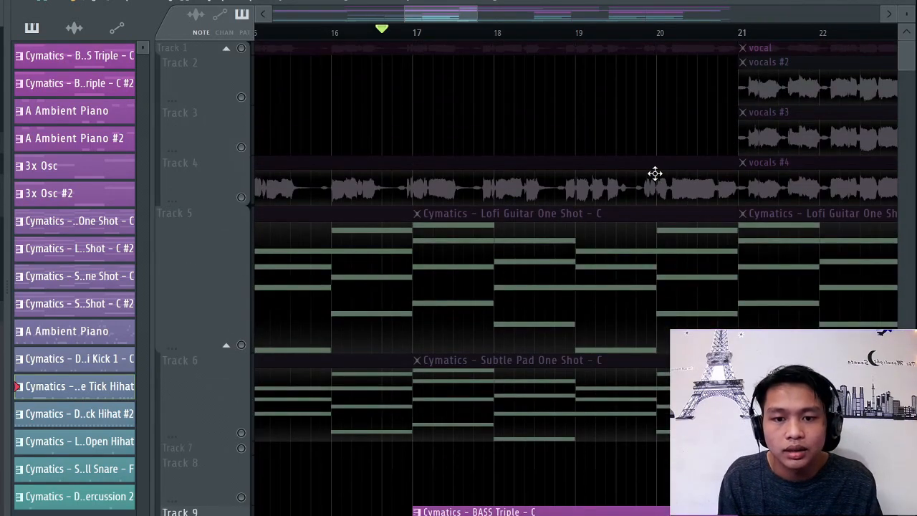
scroll(651, 287, "down", 5)
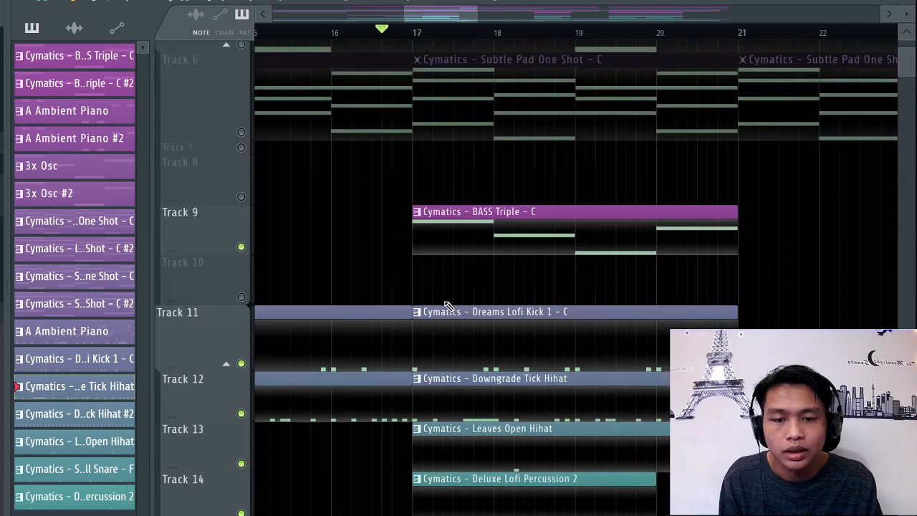
scroll(444, 307, "down", 4)
scroll(340, 270, "down", 2)
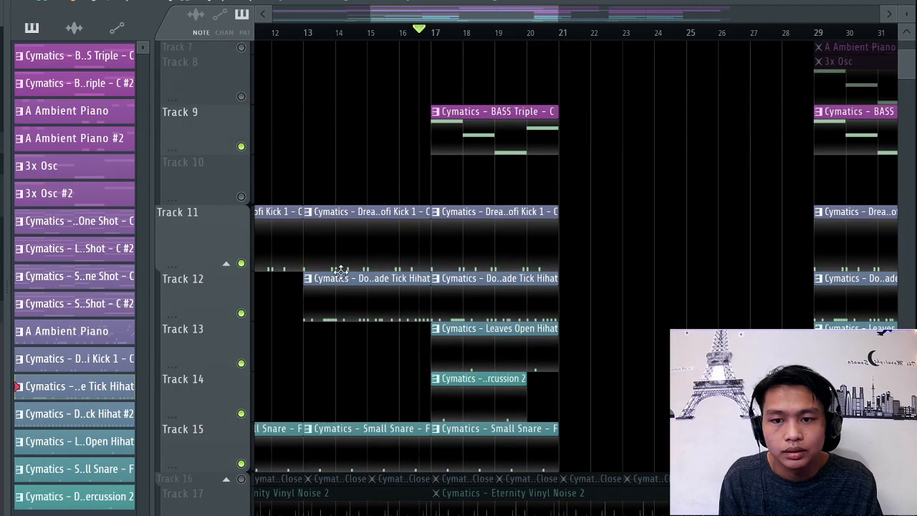
scroll(908, 18, "down", 1)
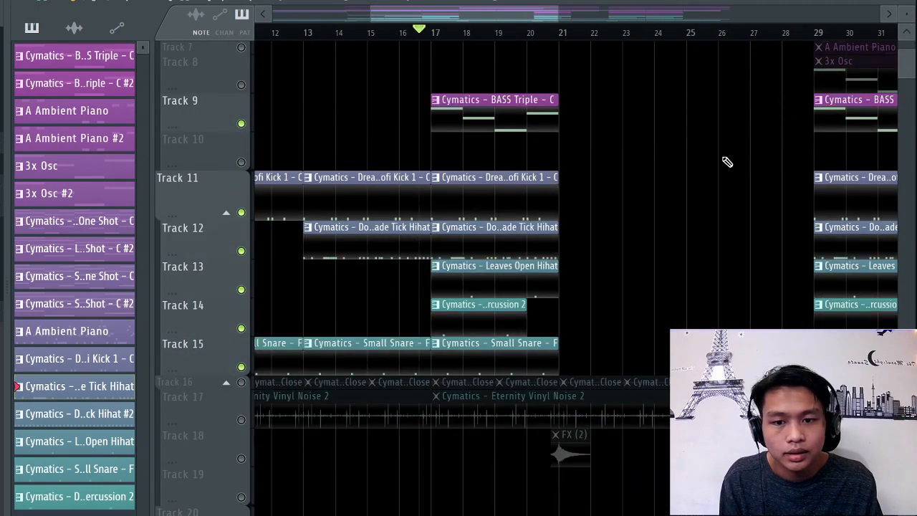
scroll(726, 159, "up", 2)
scroll(566, 418, "down", 4)
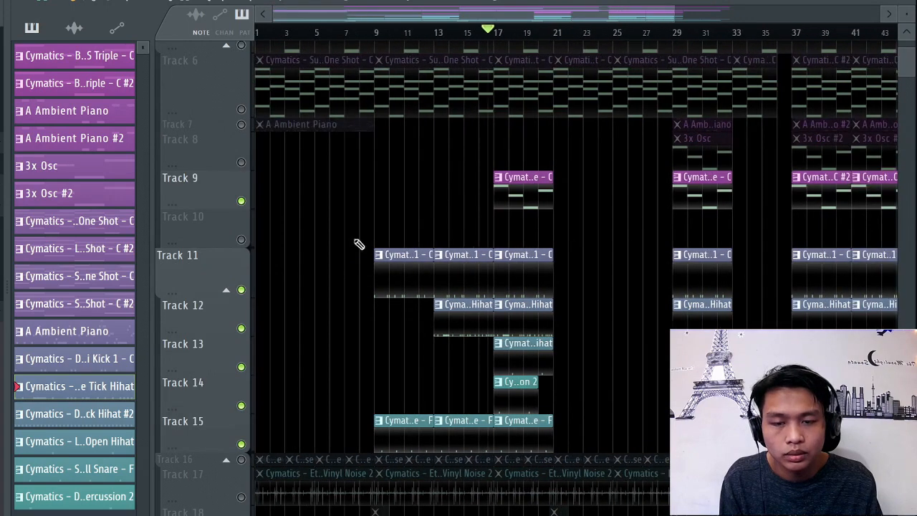
scroll(358, 243, "down", 2)
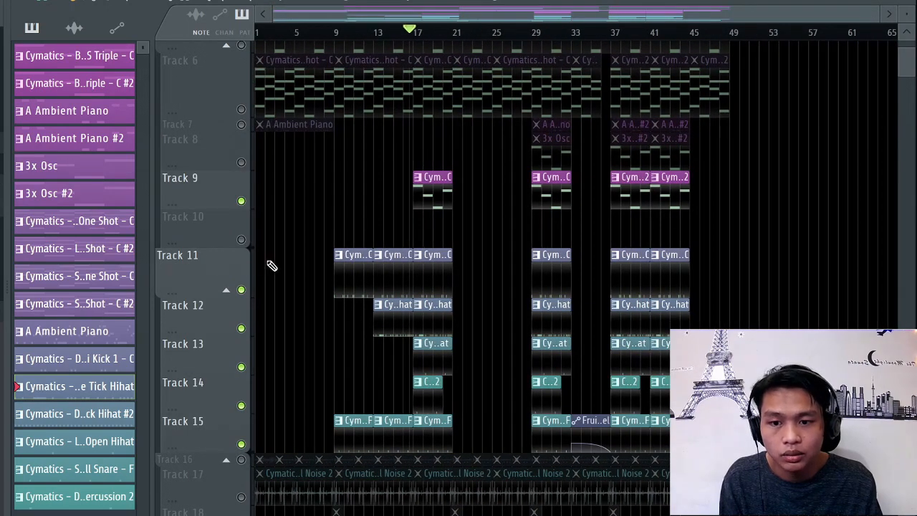
scroll(290, 265, "up", 1)
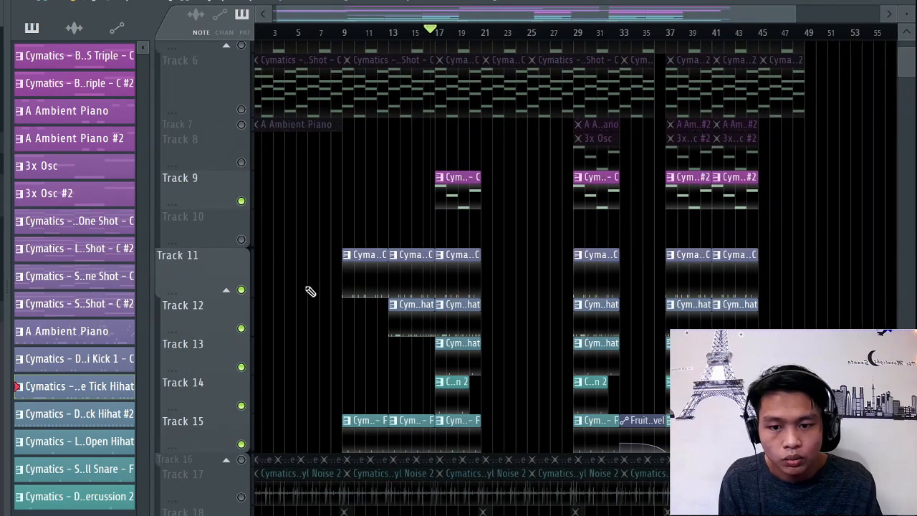
Step: Outline the drum clips on Tracks 11 to 15, and select the thunder, vinyl noise and FX clips on Tracks 16 to 18
left_click_drag(301, 276, 783, 451)
left_click(783, 452)
scroll(646, 371, "down", 1)
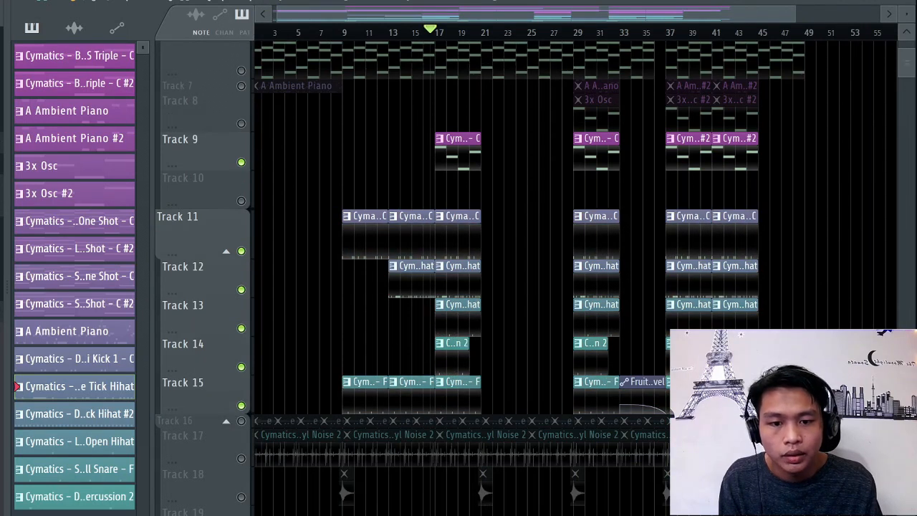
left_click_drag(716, 410, 316, 498)
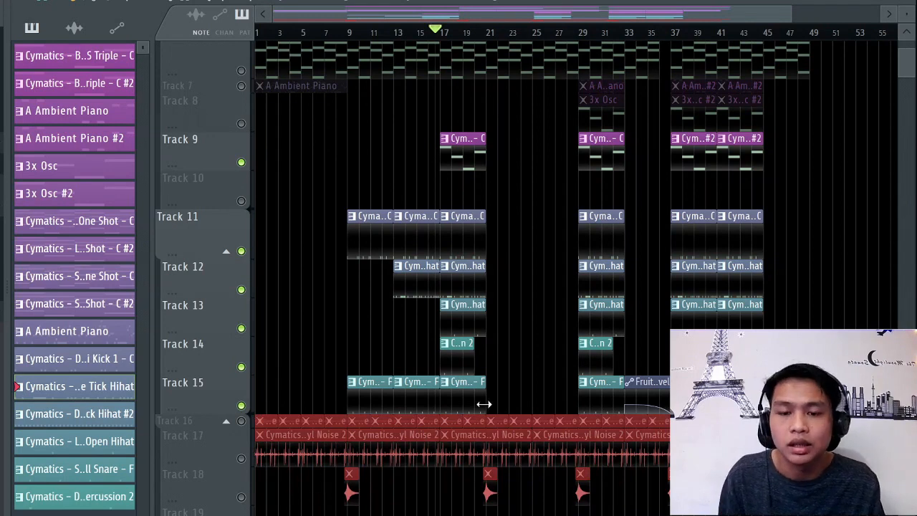
Step: Unmute the Lofi Guitar and Subtle Pad melodies on Tracks 5 and 6, play them with the bass and drums, and stop playback
scroll(511, 331, "up", 2)
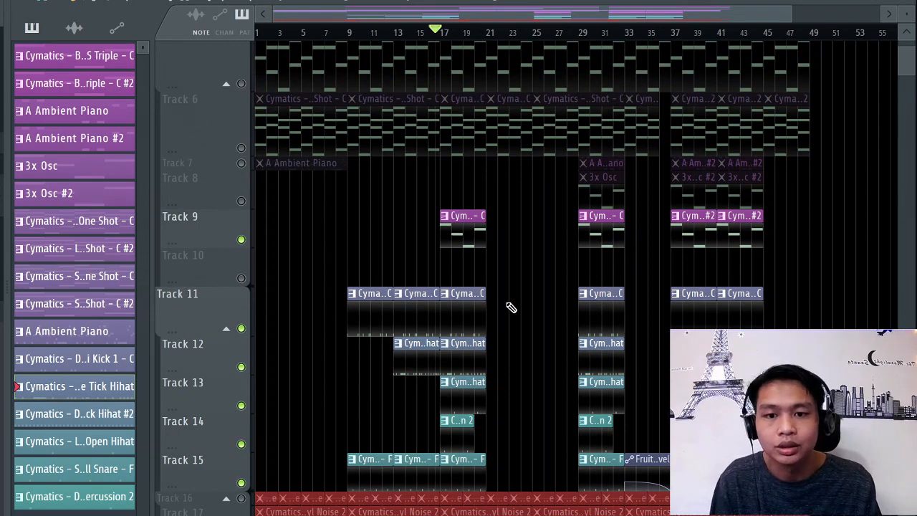
scroll(510, 307, "up", 2)
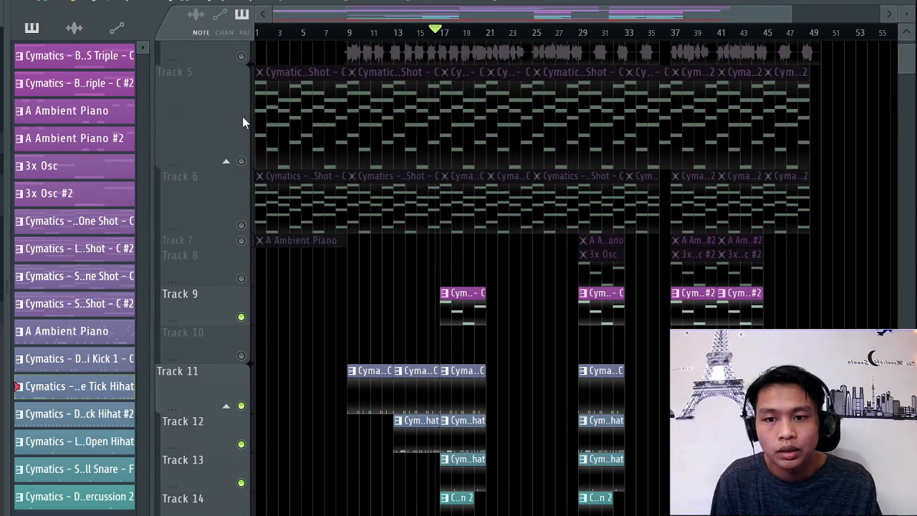
left_click(241, 161)
left_click(242, 225)
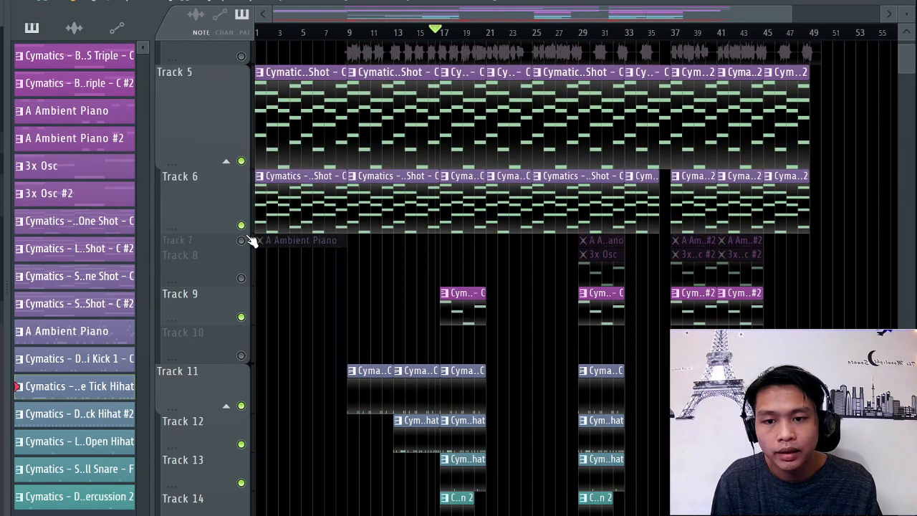
key("space")
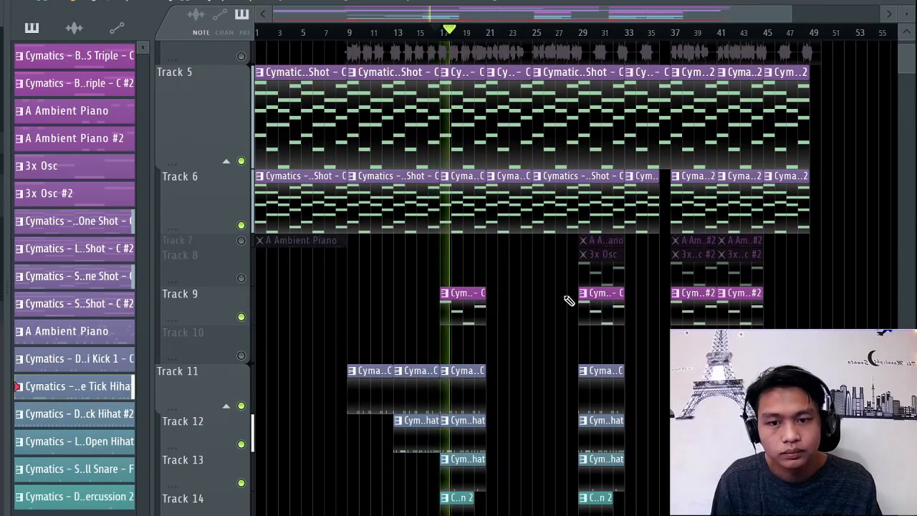
scroll(569, 299, "up", 2)
scroll(527, 287, "up", 2)
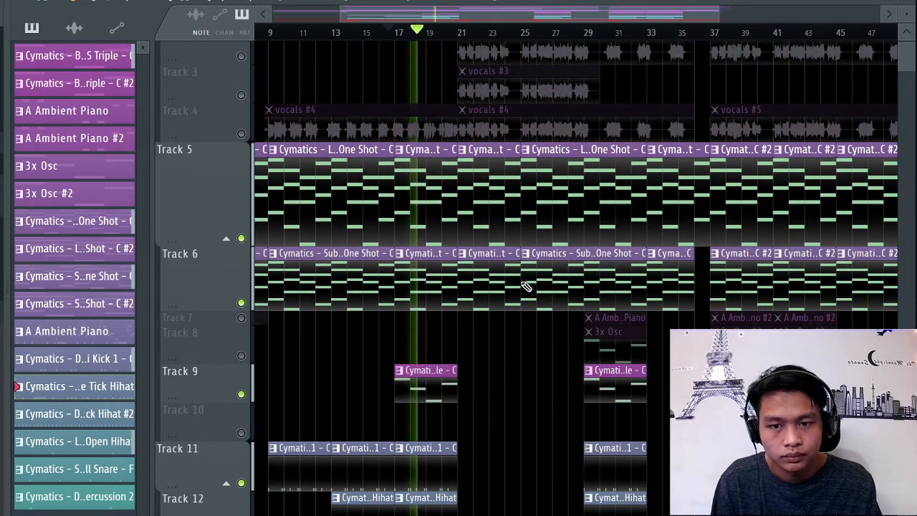
key("space")
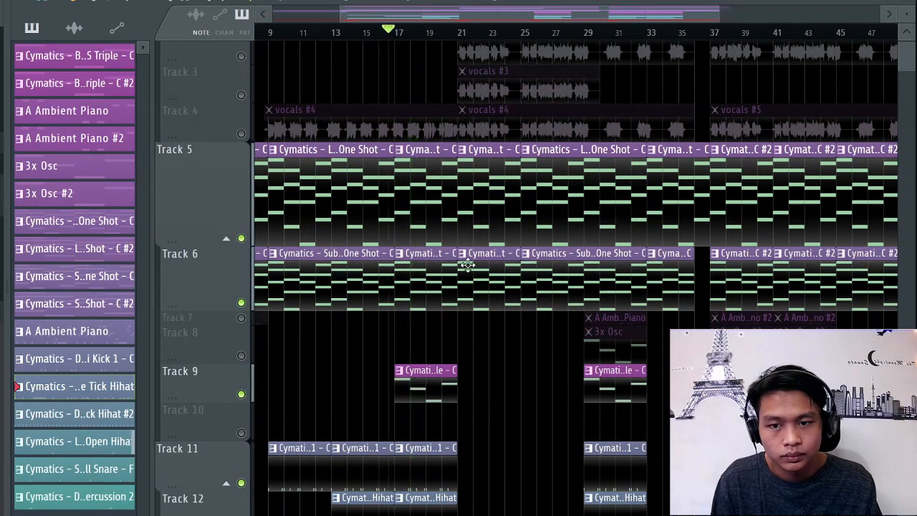
Step: Unmute the vocals on Track 4, play them with the melody, bass and drums, and stop playback
left_click(242, 134)
key("space")
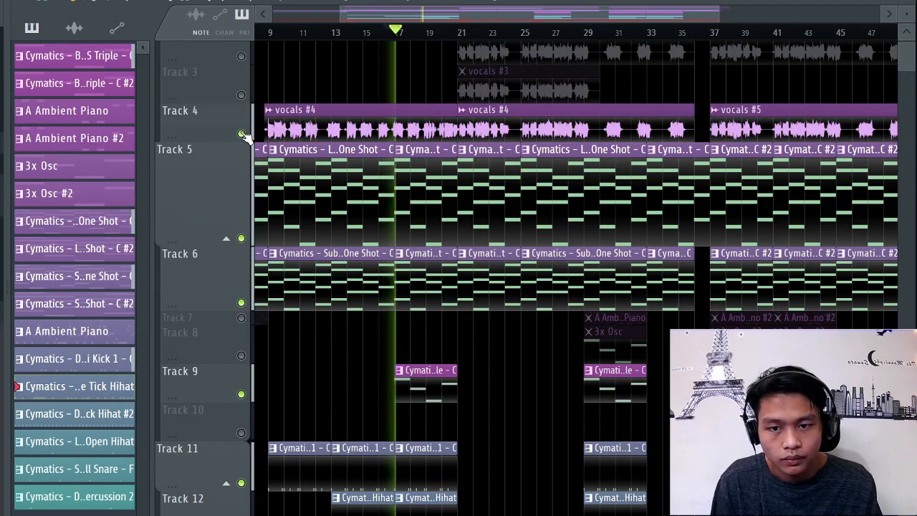
scroll(445, 125, "up", 1)
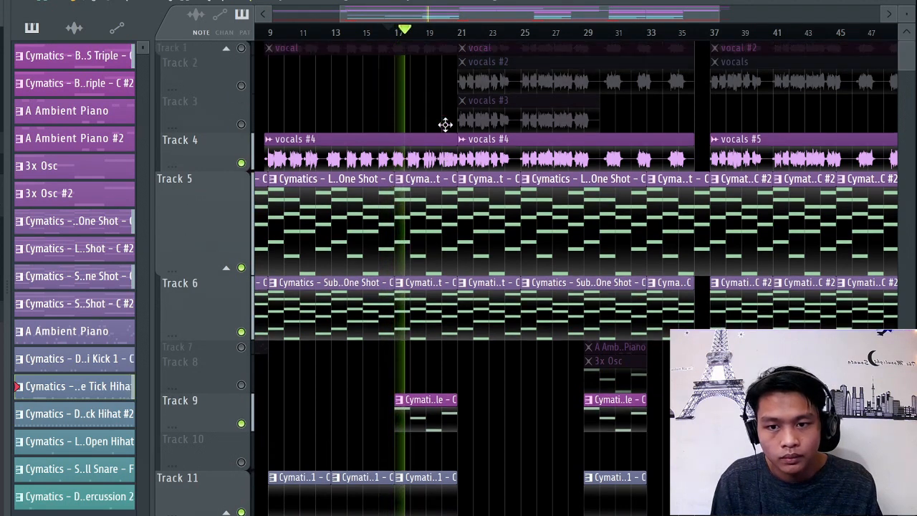
key("space")
Step: Audition the song with the Track 1 vocal unmuted, mute that track again, and stop playback
left_click(241, 49)
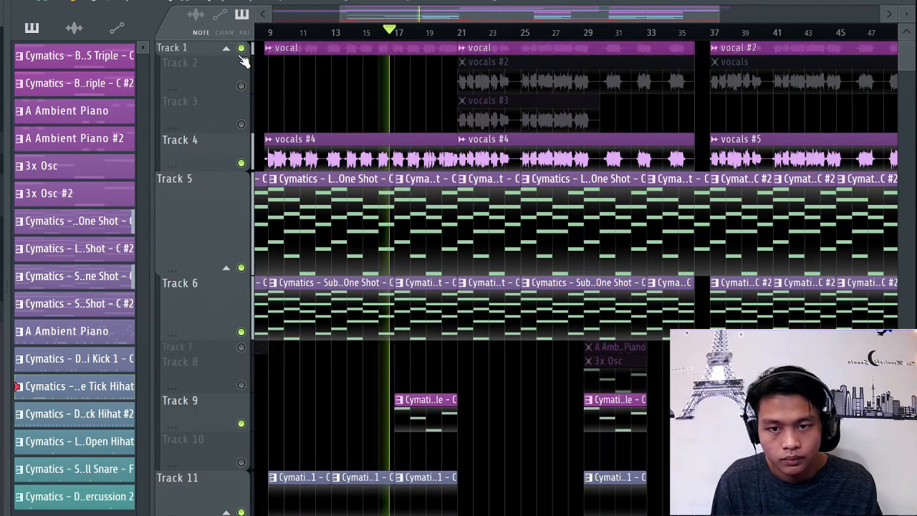
key("space")
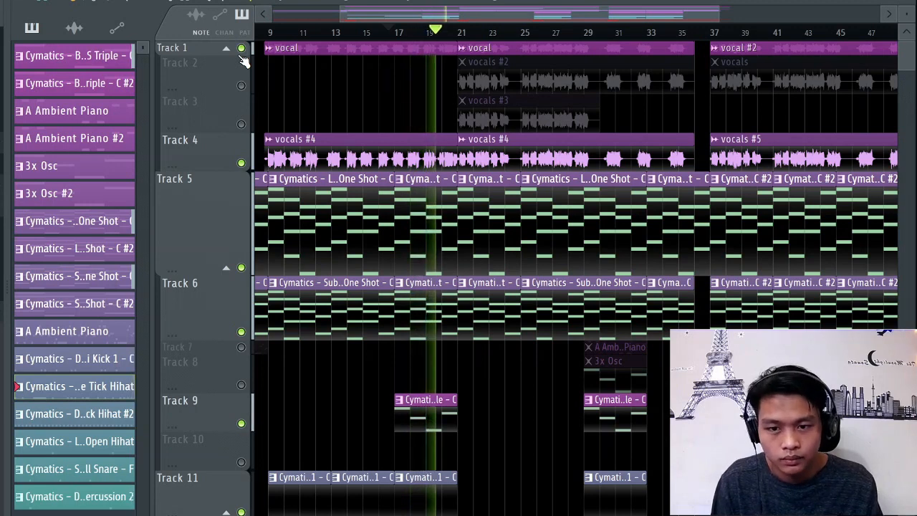
left_click(240, 50)
key("space")
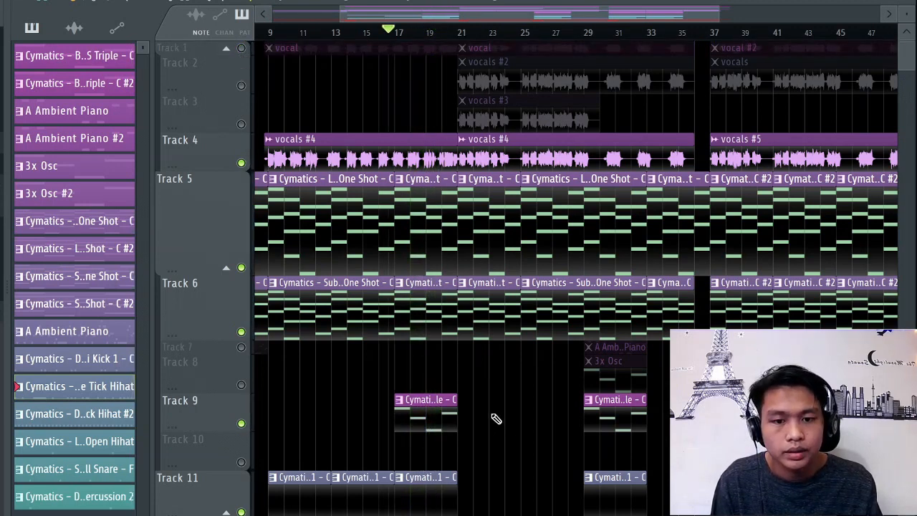
Step: Unmute all remaining playlist tracks, including the vocal, Ambient Piano, 3x Osc and effects tracks
scroll(493, 417, "down", 3)
scroll(543, 409, "down", 2)
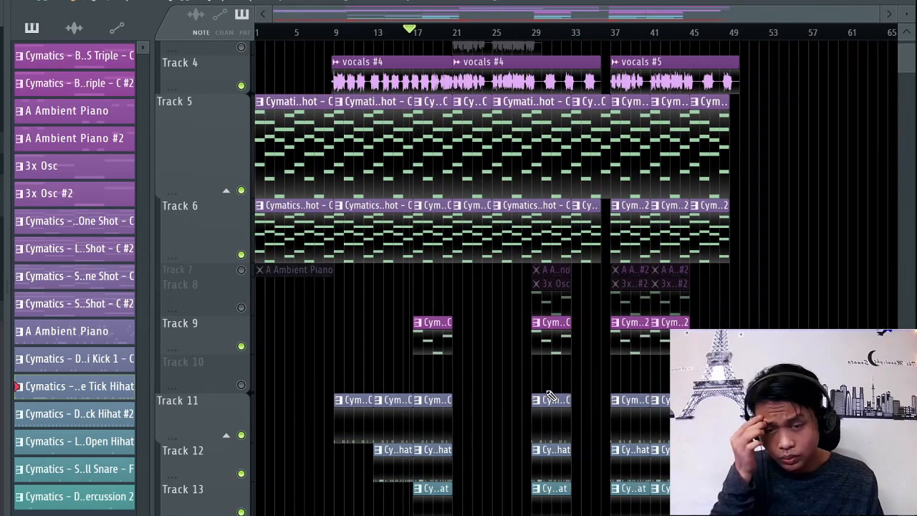
scroll(549, 396, "up", 1)
scroll(551, 396, "up", 1)
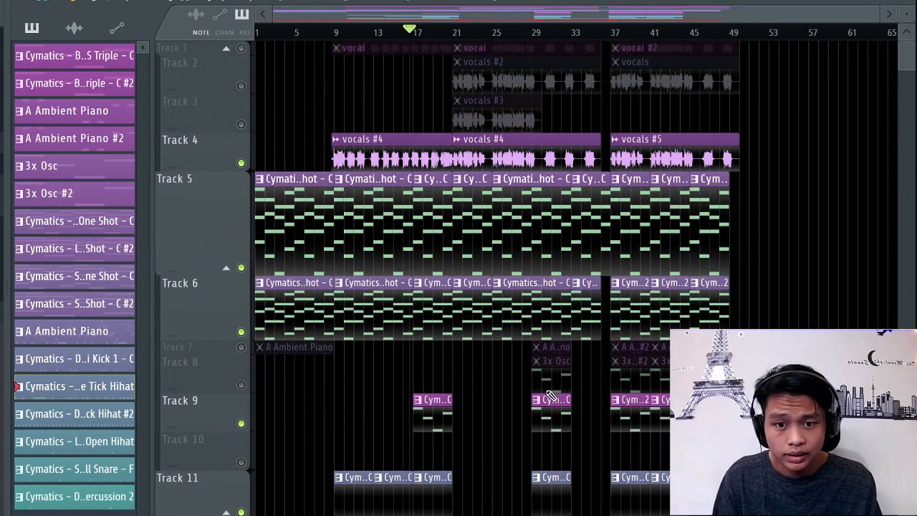
scroll(528, 394, "down", 1)
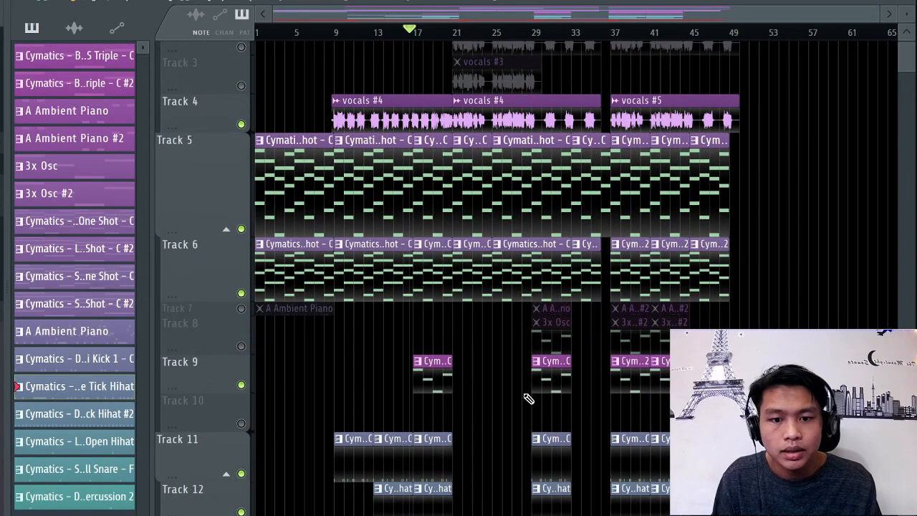
left_click(242, 309)
scroll(661, 282, "up", 2)
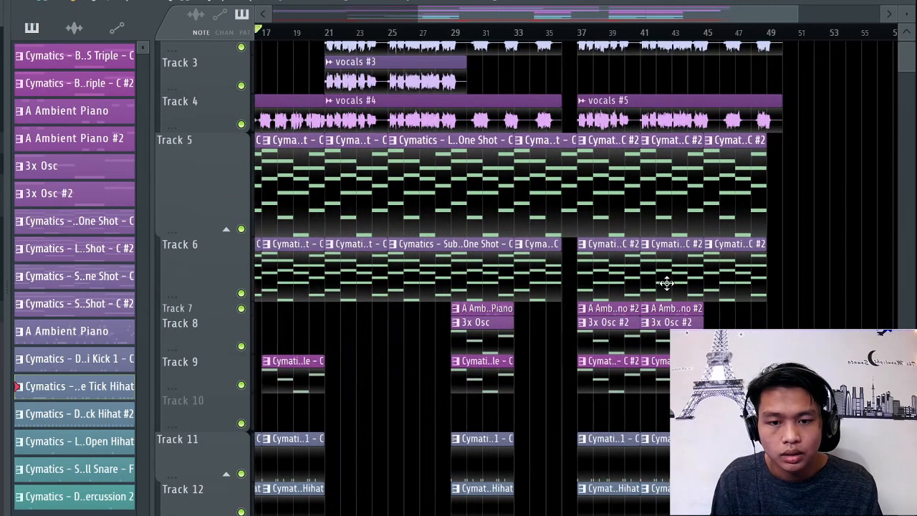
Step: Reduce the height of the playlist tracks so that Tracks 1 to 18 fit in view
scroll(666, 280, "down", 2)
scroll(624, 268, "up", 1)
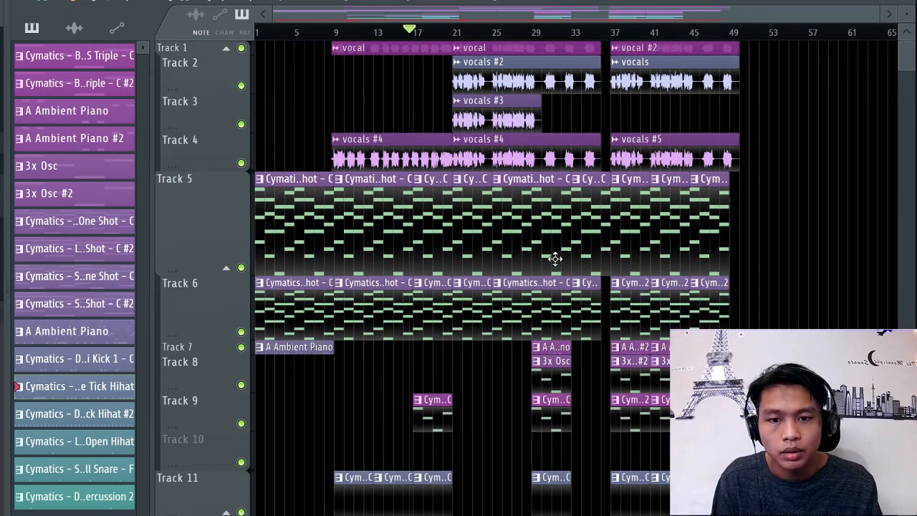
left_click_drag(907, 19, 907, 19)
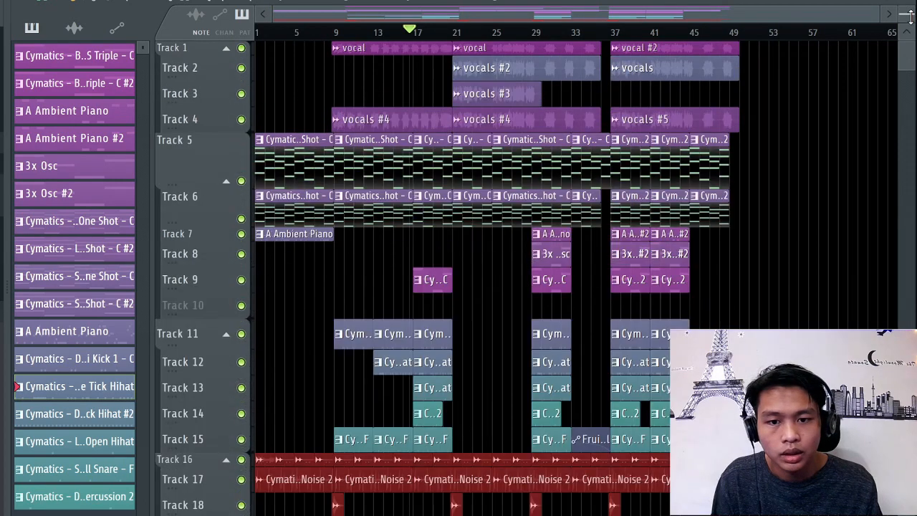
scroll(485, 208, "up", 1)
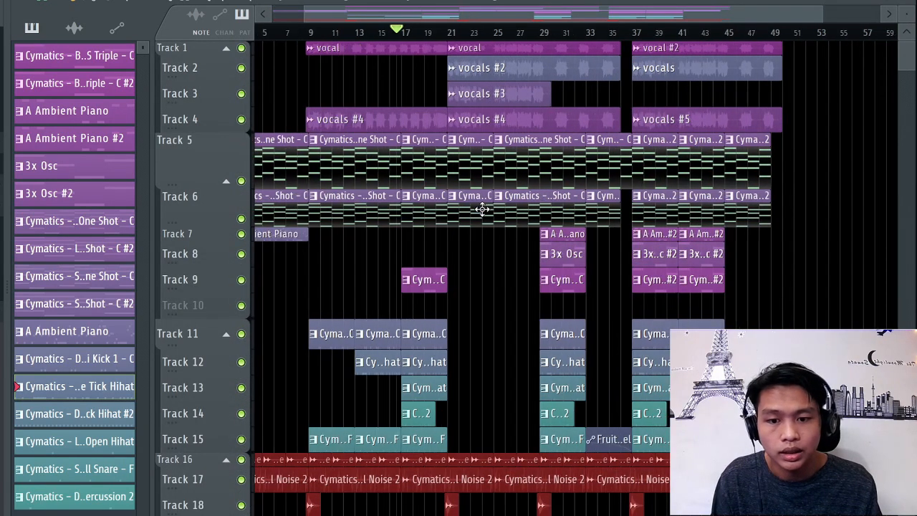
Step: Solo the thunder clips on Track 16, and unmute the vinyl noise on Track 17 and the FX on Track 18
right_click(242, 460)
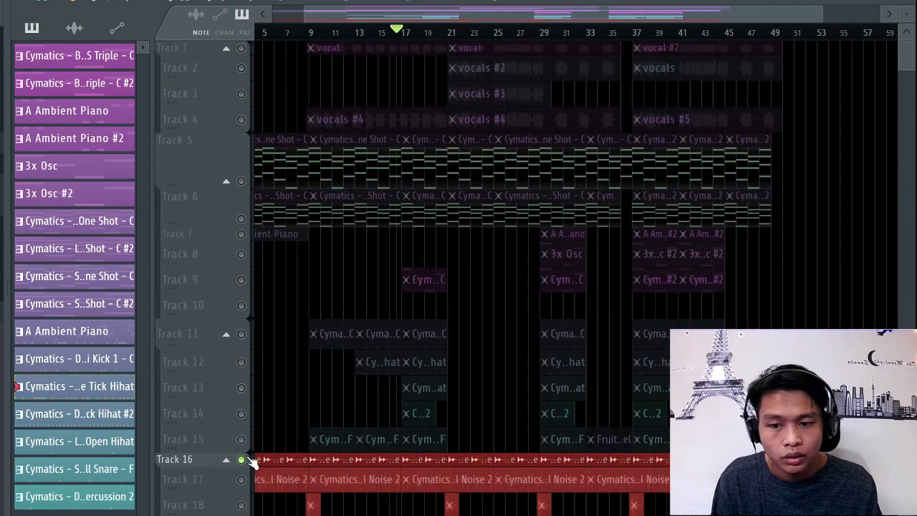
left_click(242, 479)
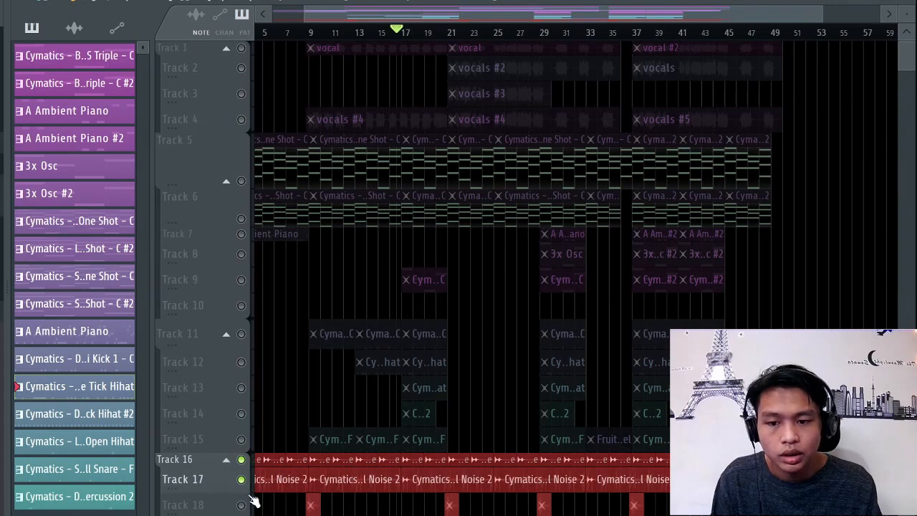
left_click(242, 505)
scroll(272, 459, "up", 3)
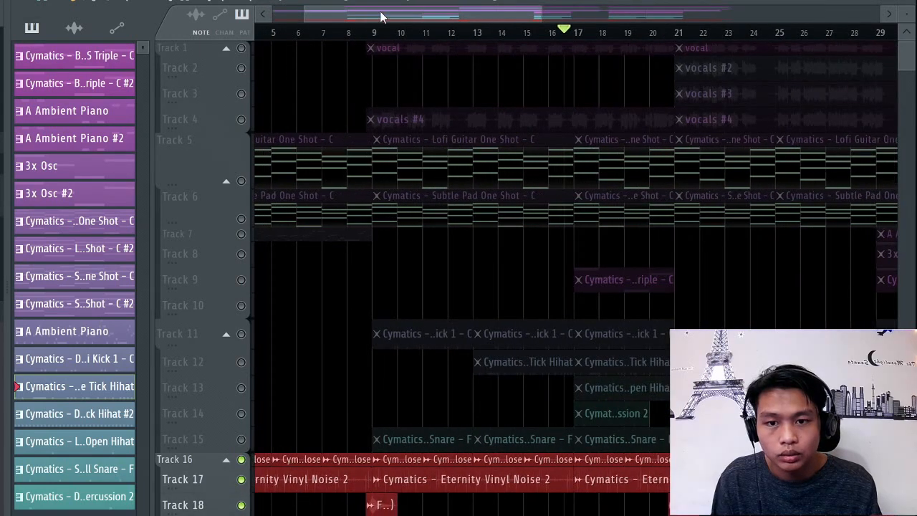
Step: Play the effects tracks from bar 7, enlarge Tracks 16 and 17 to show their waveforms, and stop playback
left_click(325, 31)
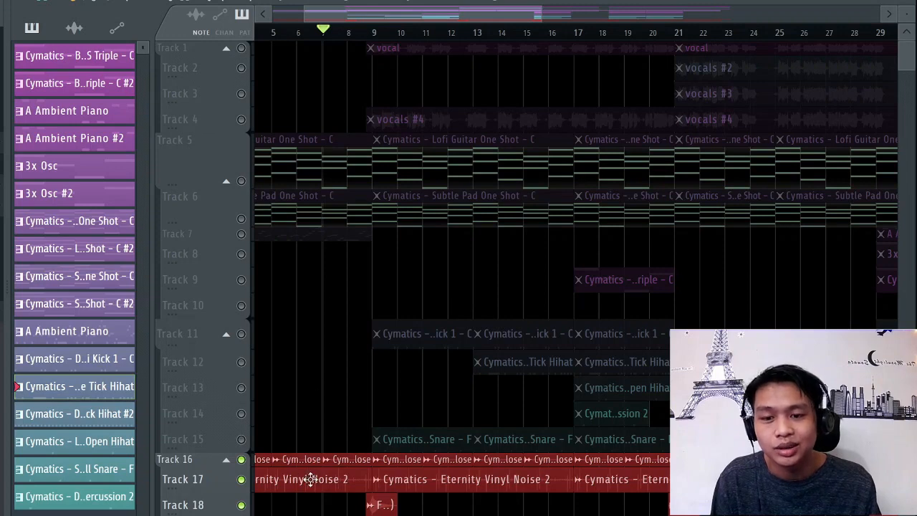
key("space")
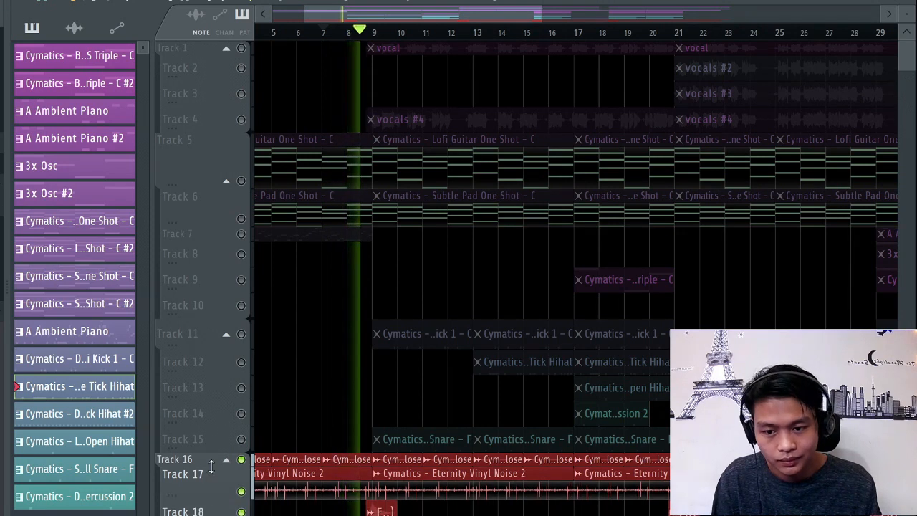
left_click_drag(213, 475, 215, 486)
key("space")
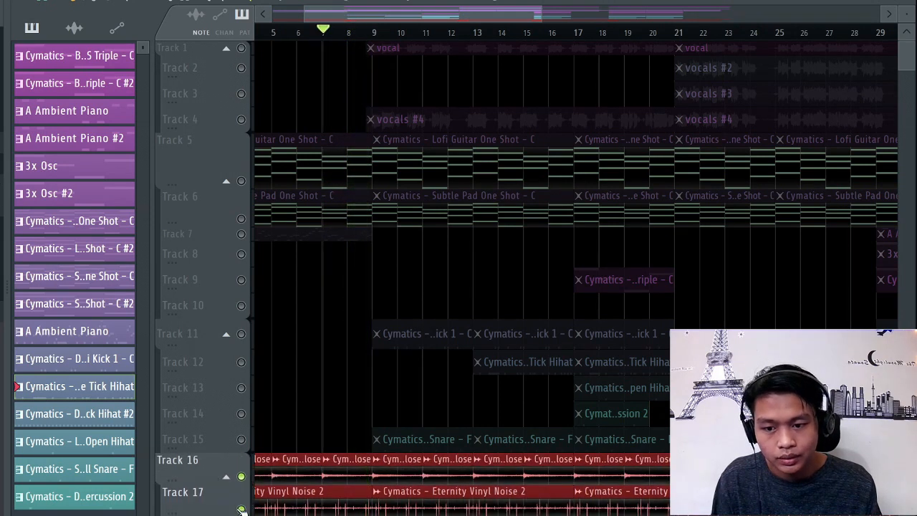
Step: Place the playhead between bars 8 and 9, solo the FX clip on Track 18, play it, and stop playback
scroll(230, 494, "down", 1)
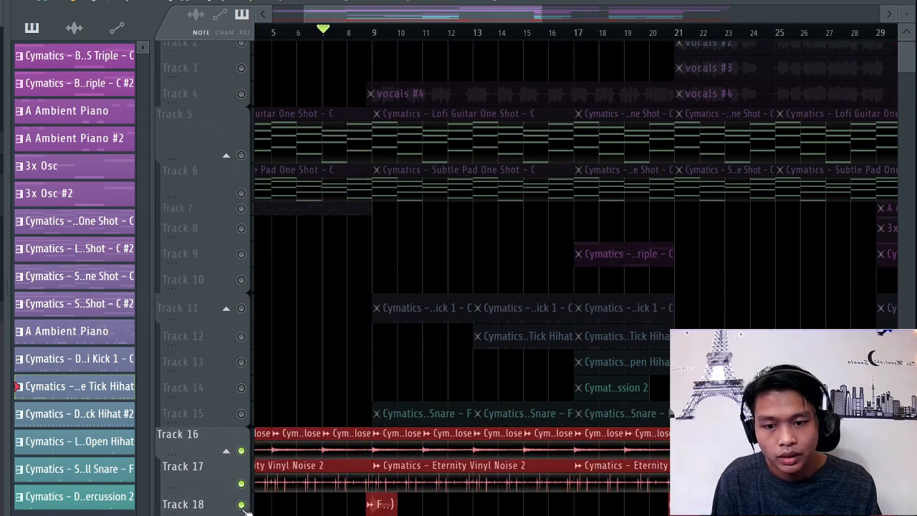
left_click(358, 35)
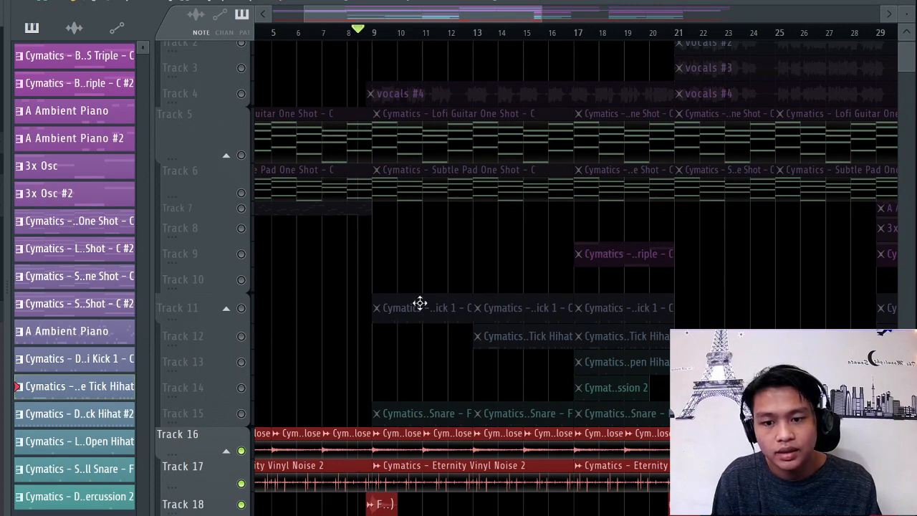
right_click(242, 504)
key("space")
key("space")
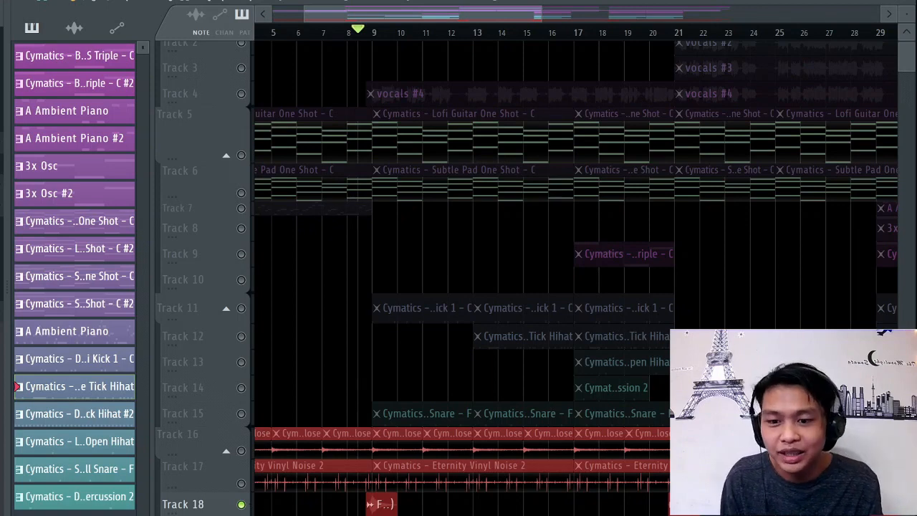
Step: Open the mixer, play the song to check the Insert 1 levels and effects chain, and stop playback
scroll(351, 446, "up", 3)
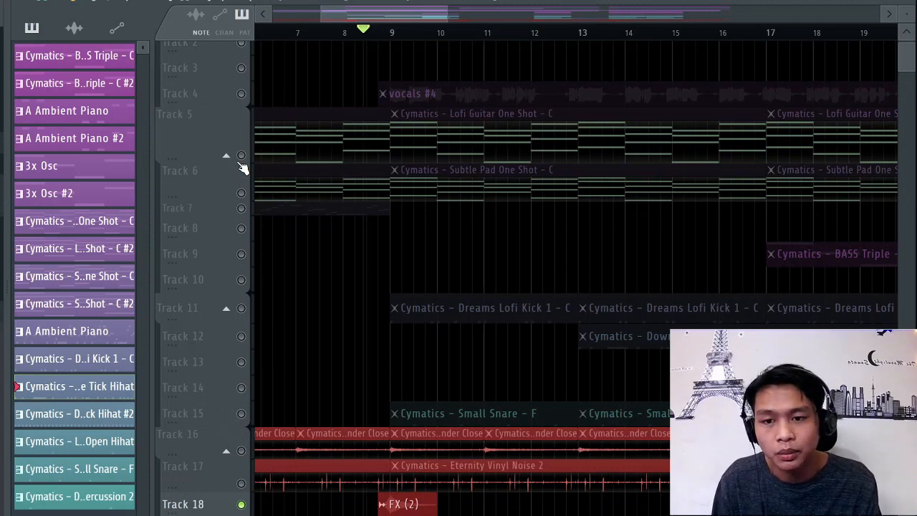
key("F9")
key("space")
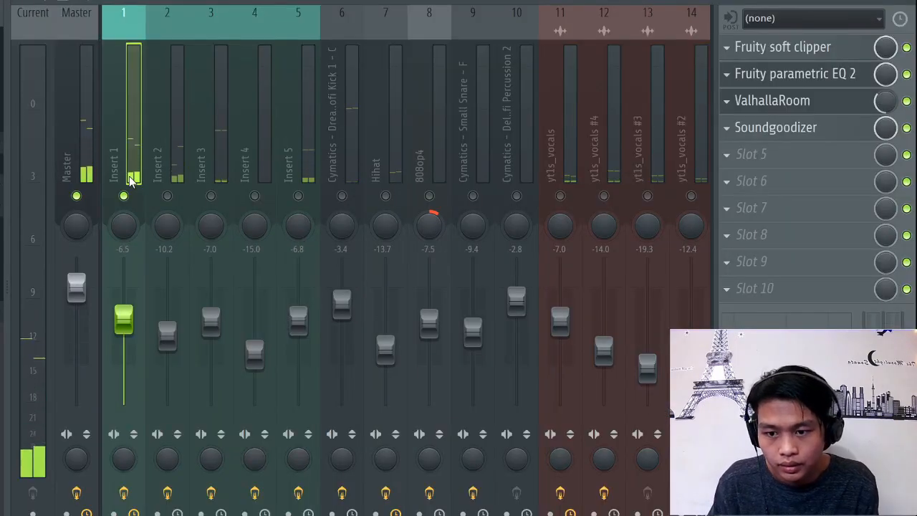
key("space")
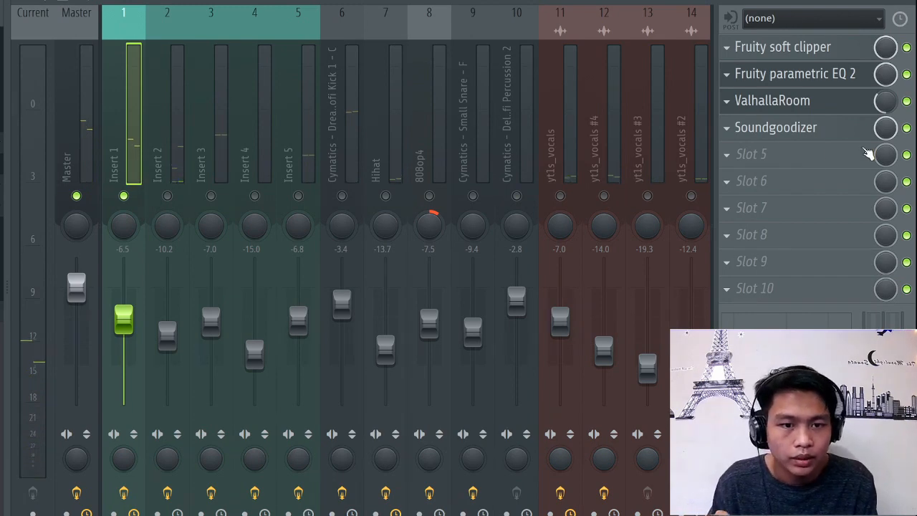
Step: Select mixer Insert 2, play the song, and open its ValhallaVintageVerb plugin to examine the reverb settings
left_click(152, 95)
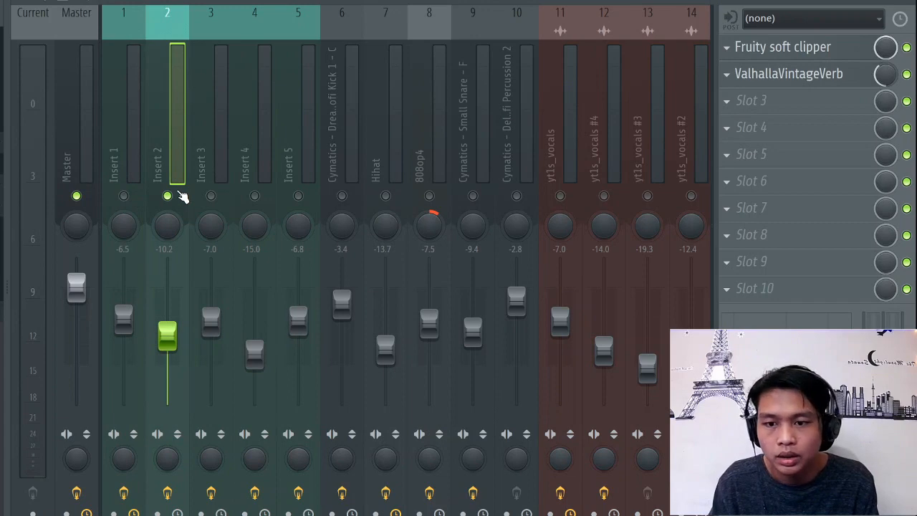
key("space")
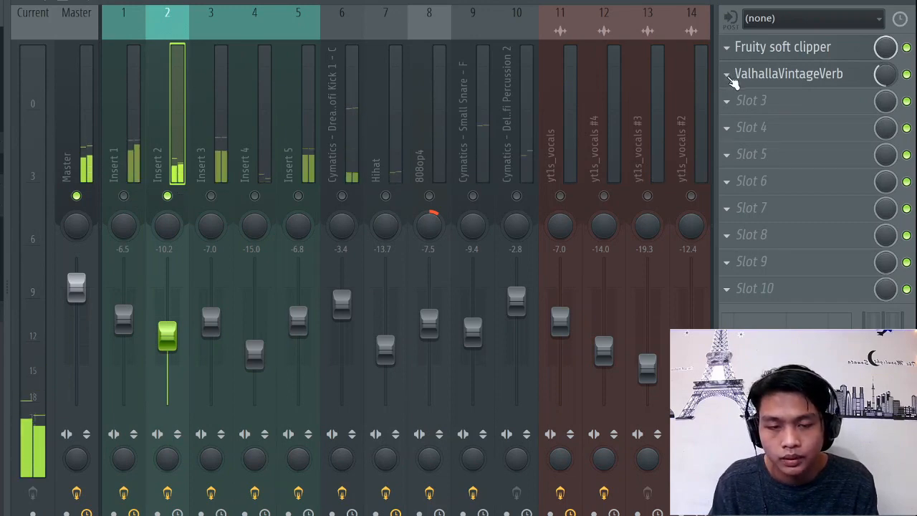
left_click(751, 77)
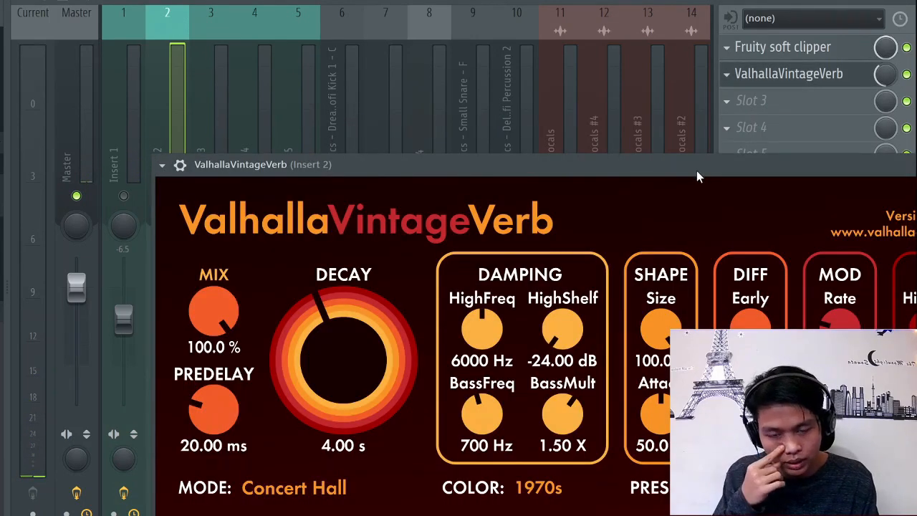
left_click_drag(696, 172, 670, 153)
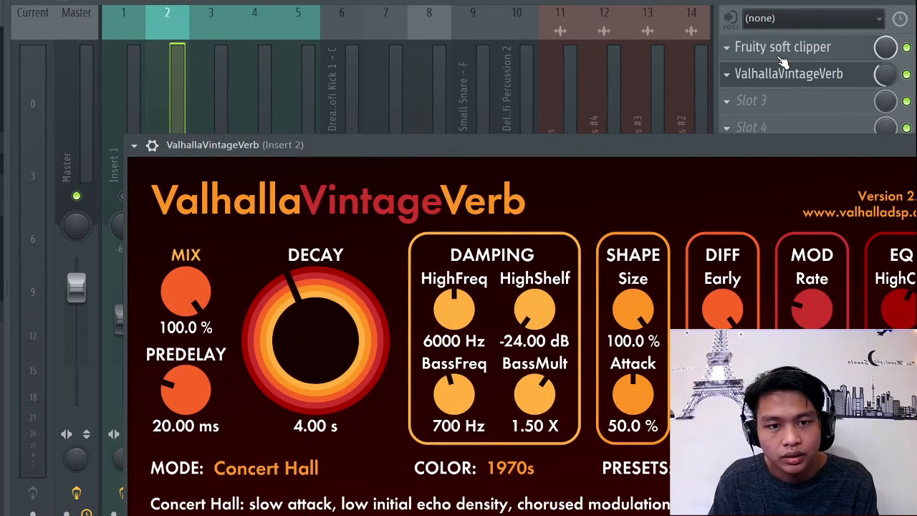
left_click(780, 56)
left_click(790, 72)
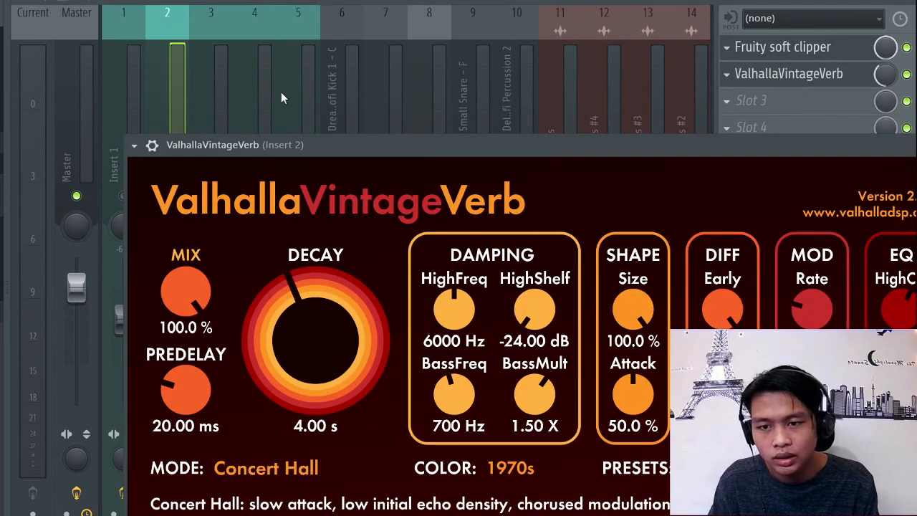
Step: Solo mixer Insert 3, play it, examine its Fruity parametric EQ 2 curve, and close the plugin
left_click(221, 71)
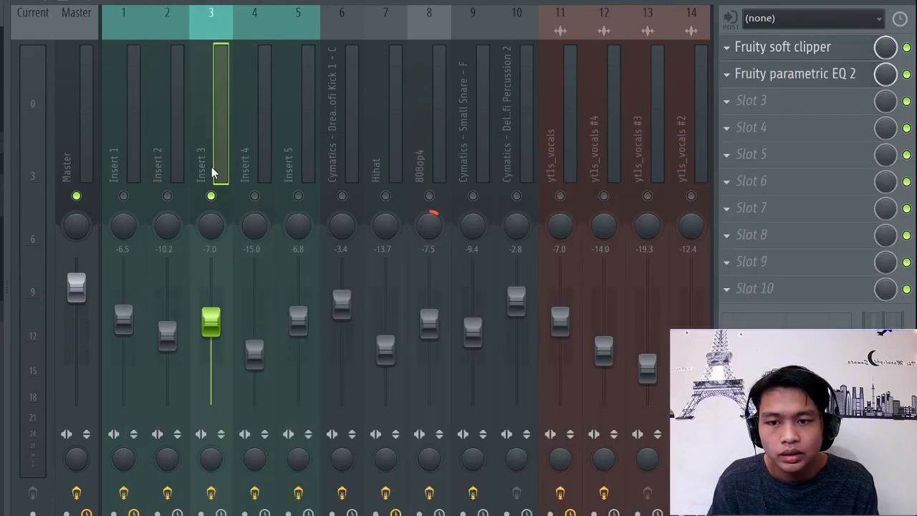
key("space")
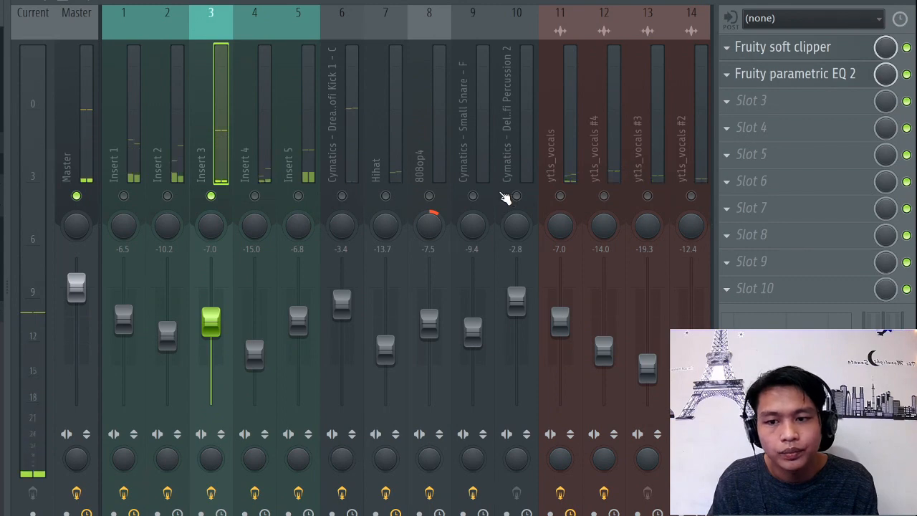
left_click(802, 73)
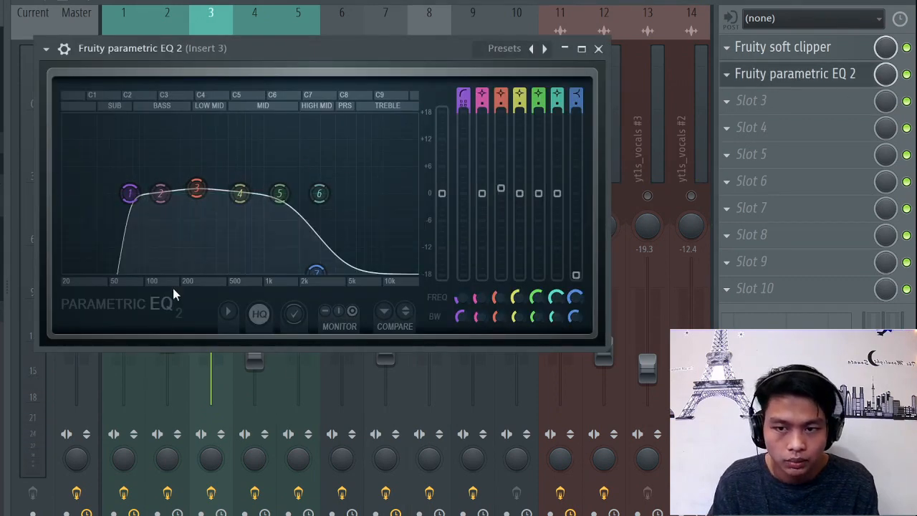
left_click(772, 57)
left_click(251, 25)
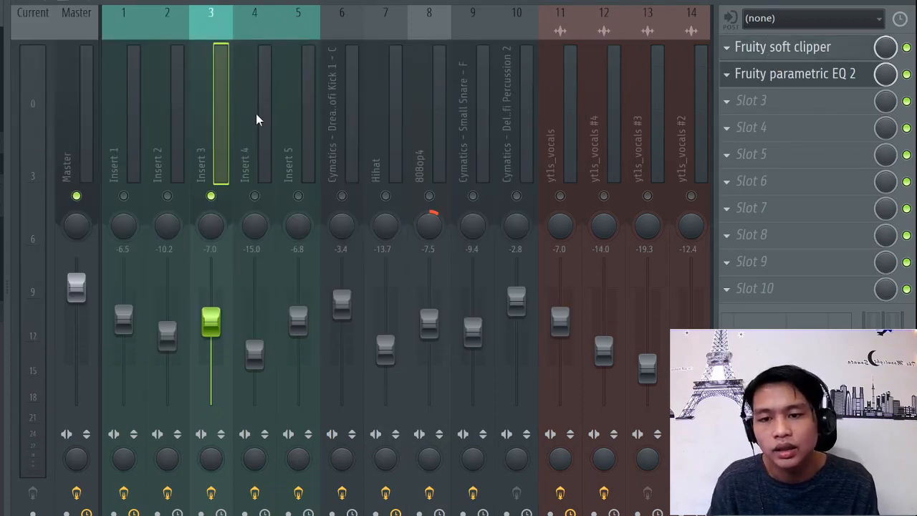
Step: Select Insert 4, make it the only active insert in place of Insert 3, and play it
left_click(255, 195)
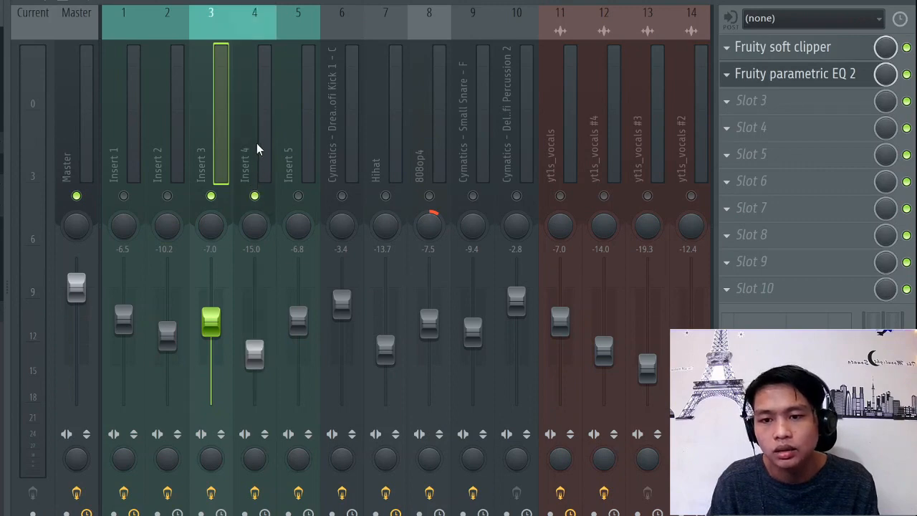
left_click(257, 147)
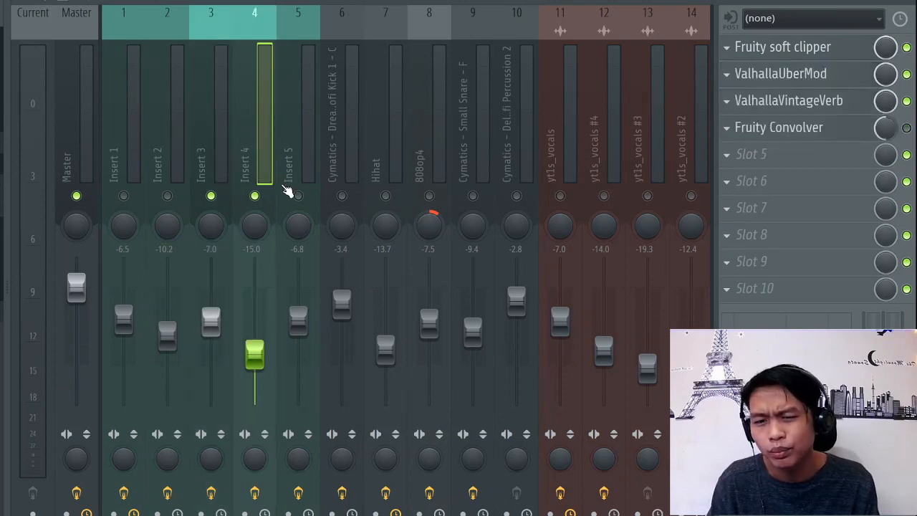
left_click(213, 196)
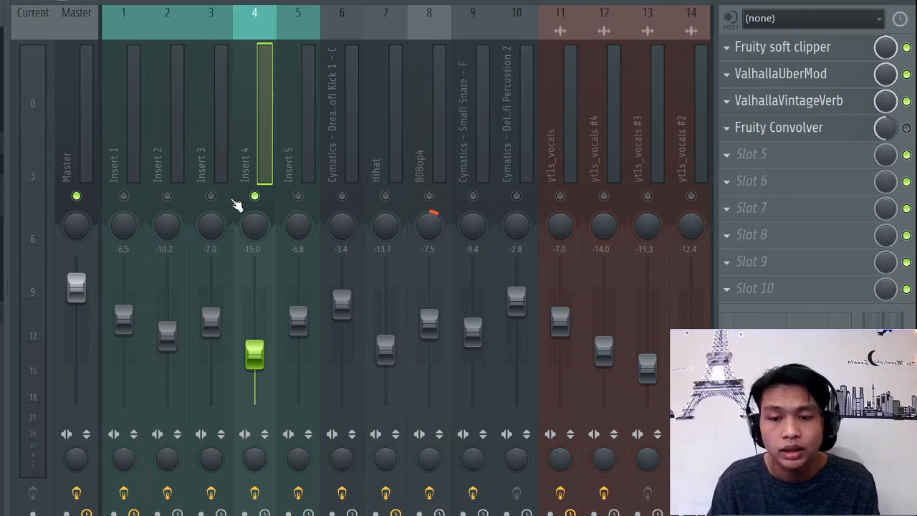
key("space")
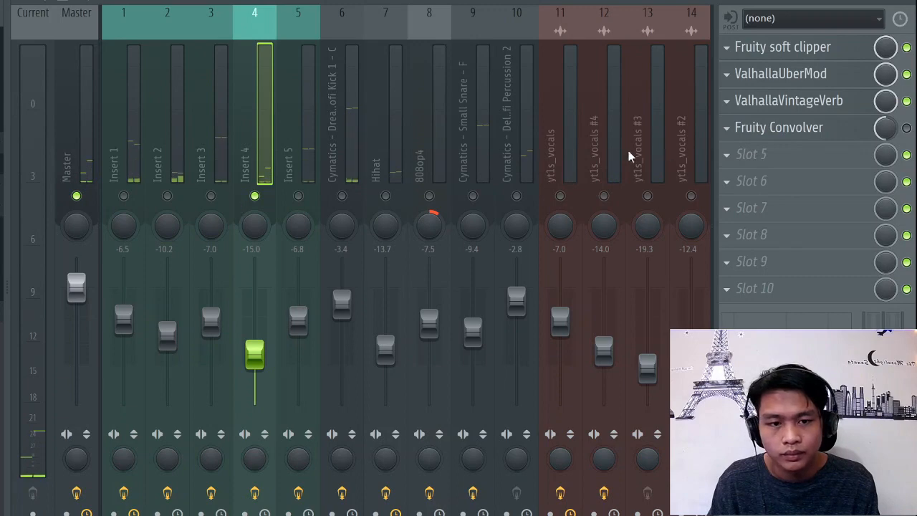
Step: Examine the ValhallaVintageVerb, ValhallaUberMod and Fruity soft clipper settings on Insert 4, and close the plugin windows
left_click(784, 126)
left_click(778, 109)
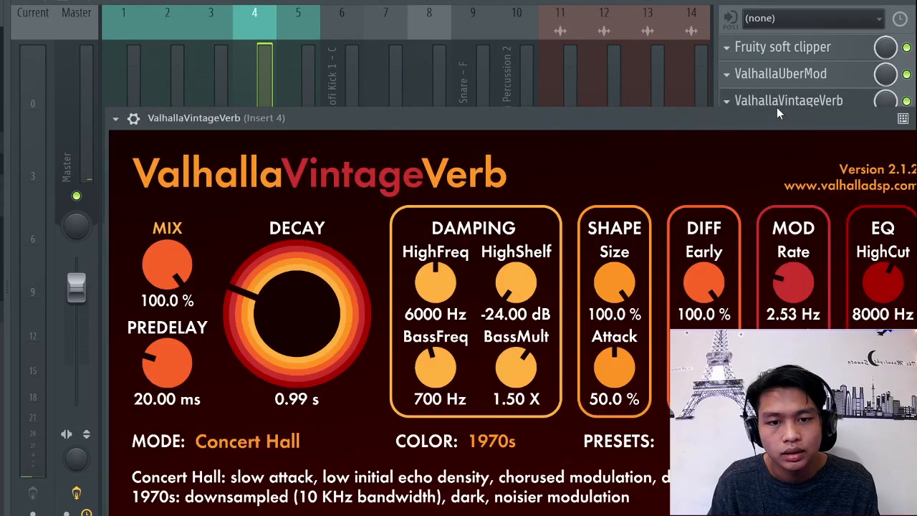
left_click(781, 79)
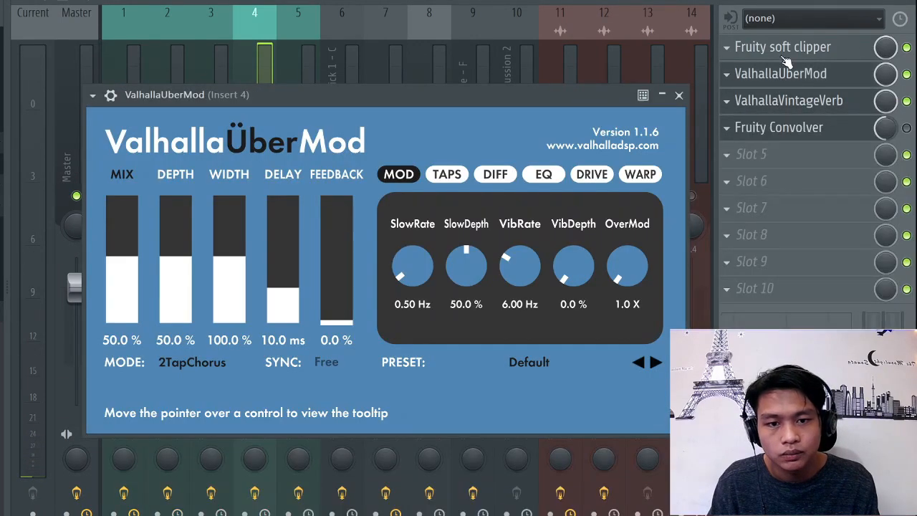
left_click(789, 46)
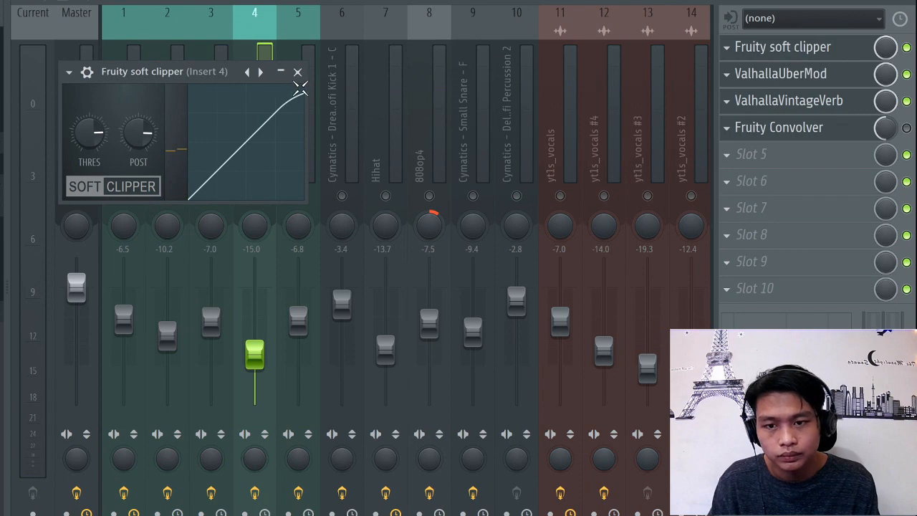
left_click(297, 72)
Step: Select and solo Insert 5, audition it, and examine the filter curve in its Fruity parametric EQ 2
left_click(302, 82)
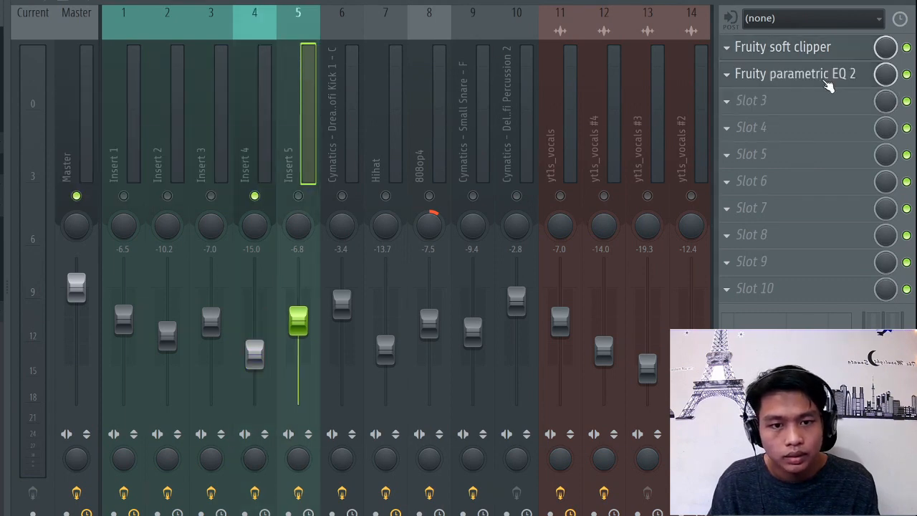
left_click(828, 85)
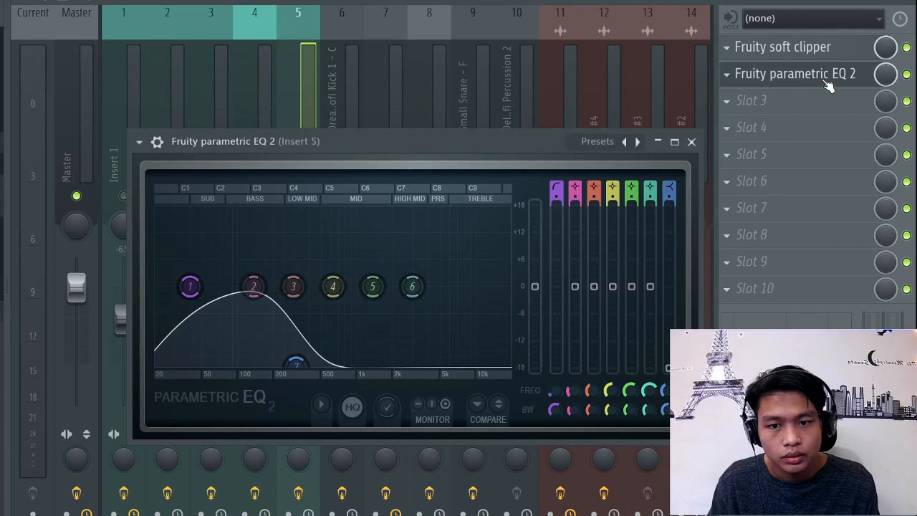
left_click(305, 111)
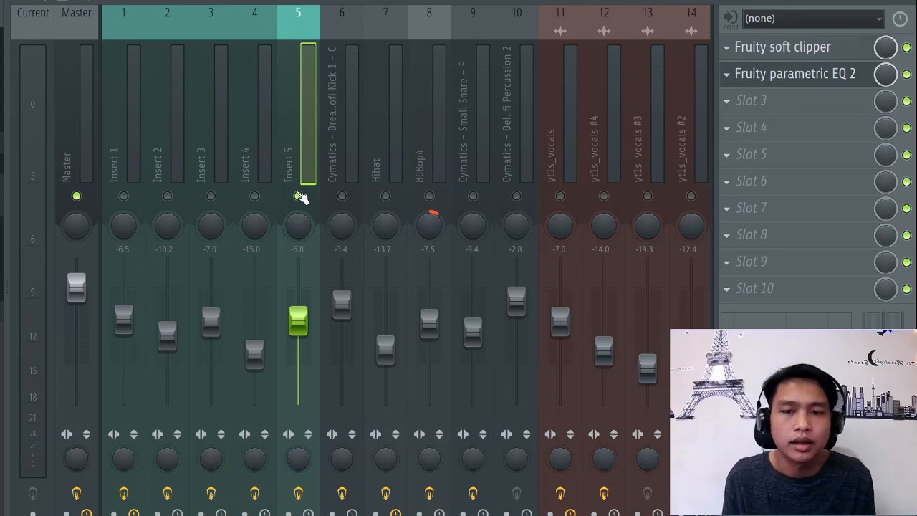
key("space")
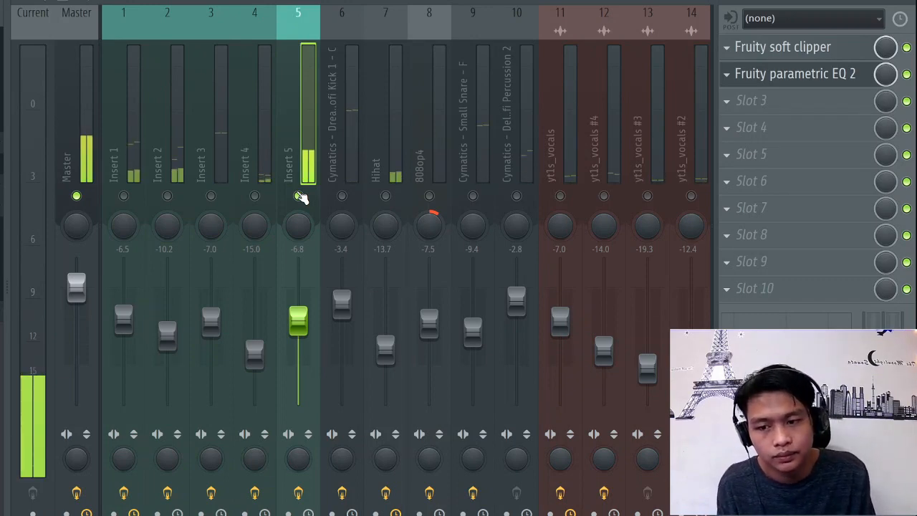
key("space")
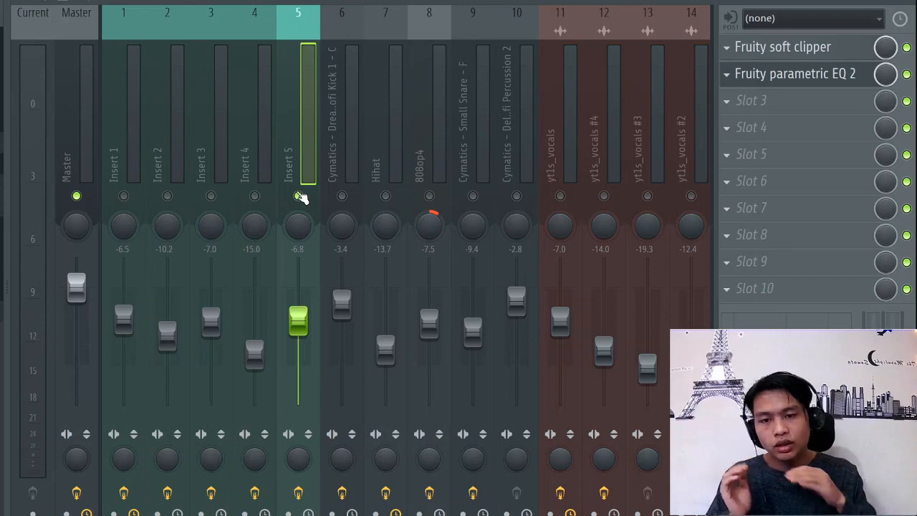
left_click(751, 83)
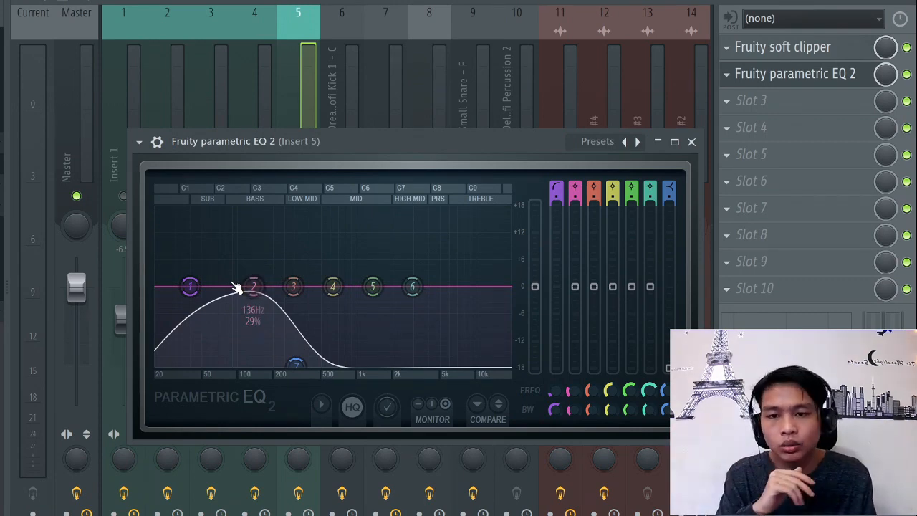
Step: Activate Insert 3 alongside Insert 5, examine its Fruity parametric EQ 2, and play the two inserts together
left_click(221, 94)
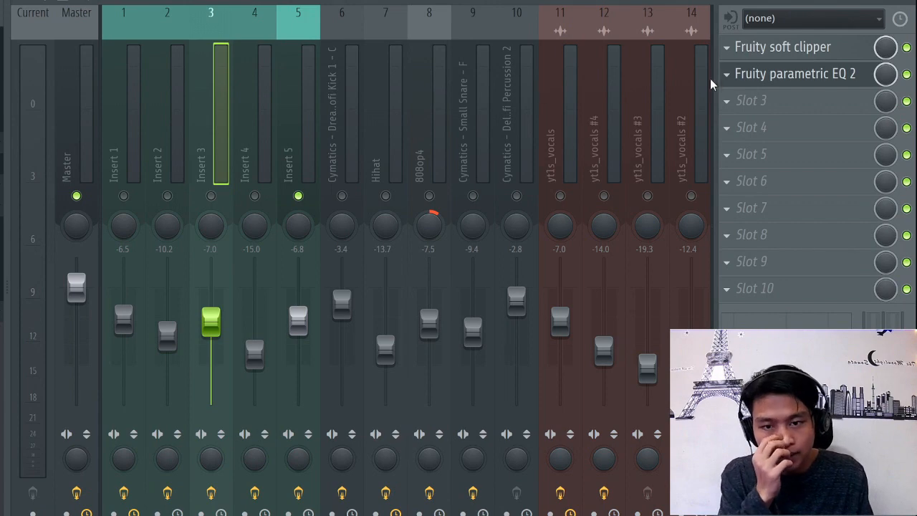
left_click(223, 199)
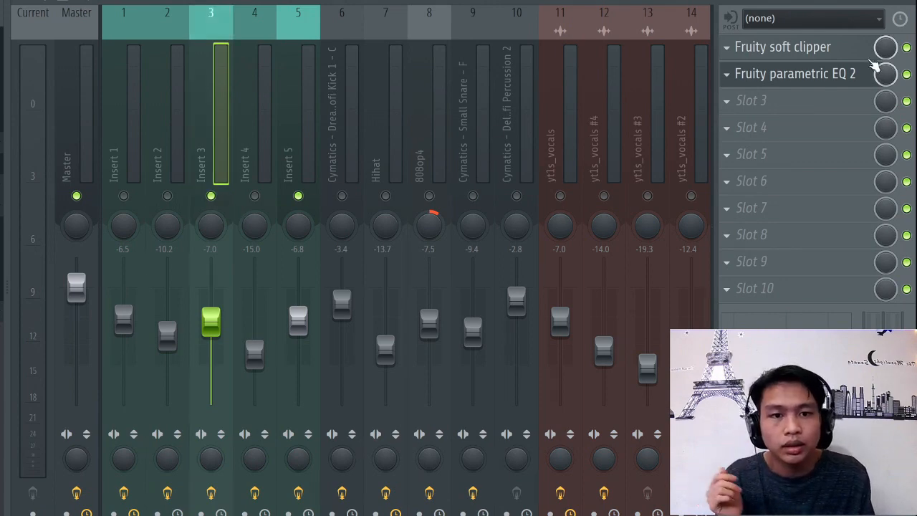
left_click(843, 74)
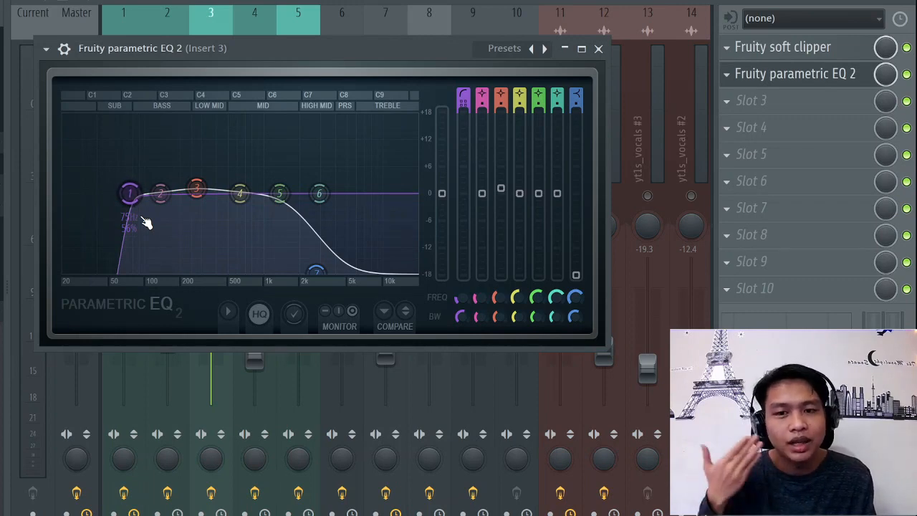
left_click(600, 48)
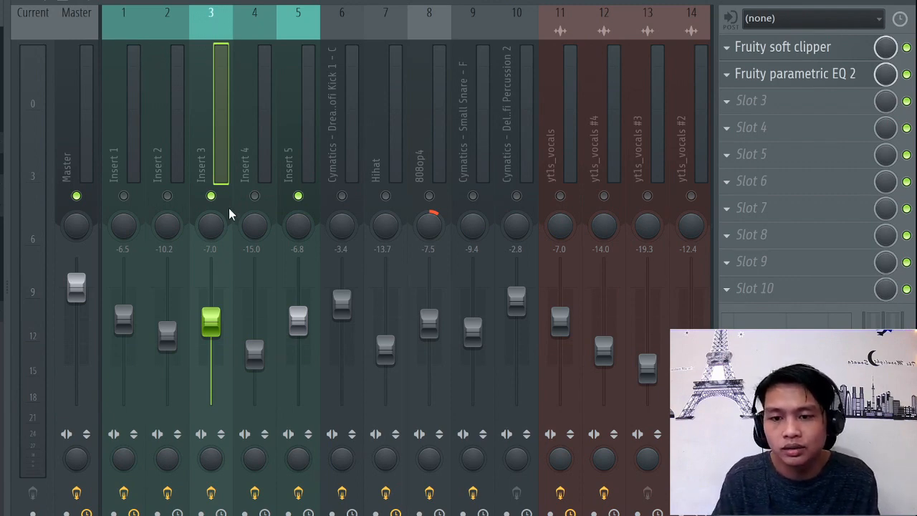
key("space")
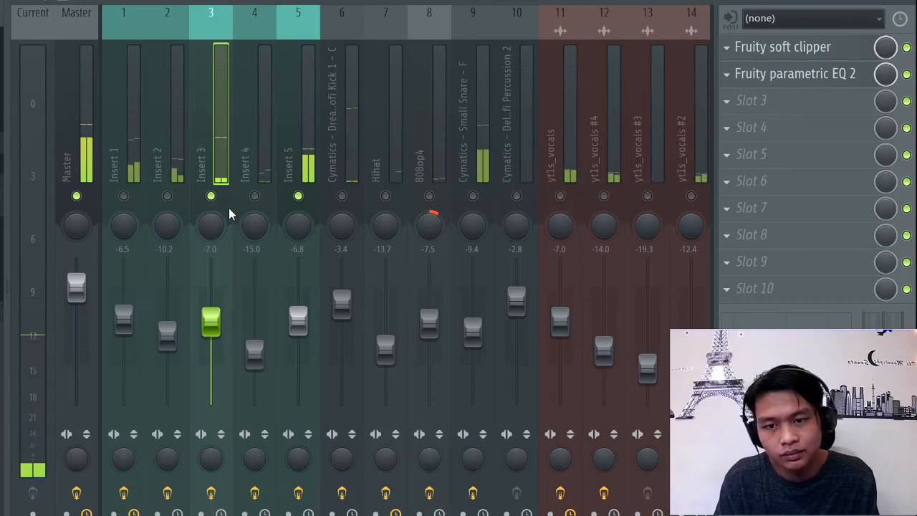
key("space")
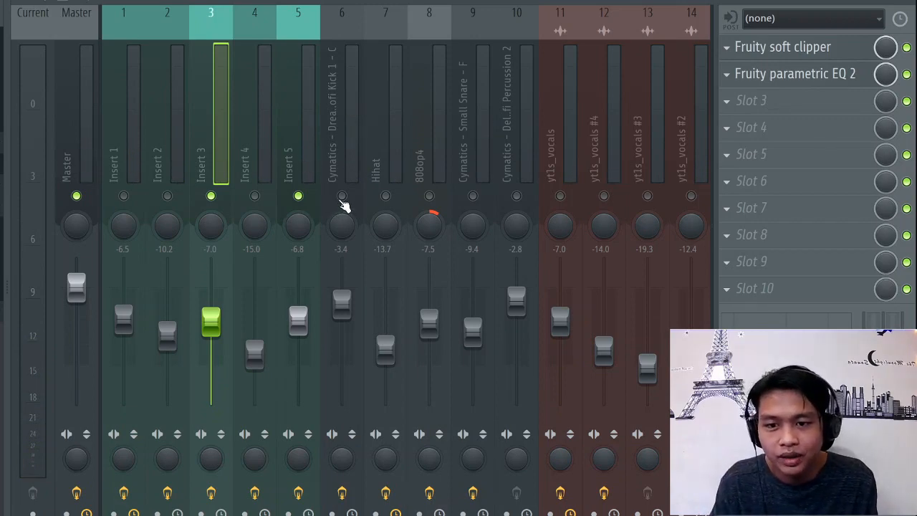
Step: Solo the Cymatics kick track on insert 6 and examine its Fruity Convolver, parametric EQ 2 and soft clipper
left_click(344, 169)
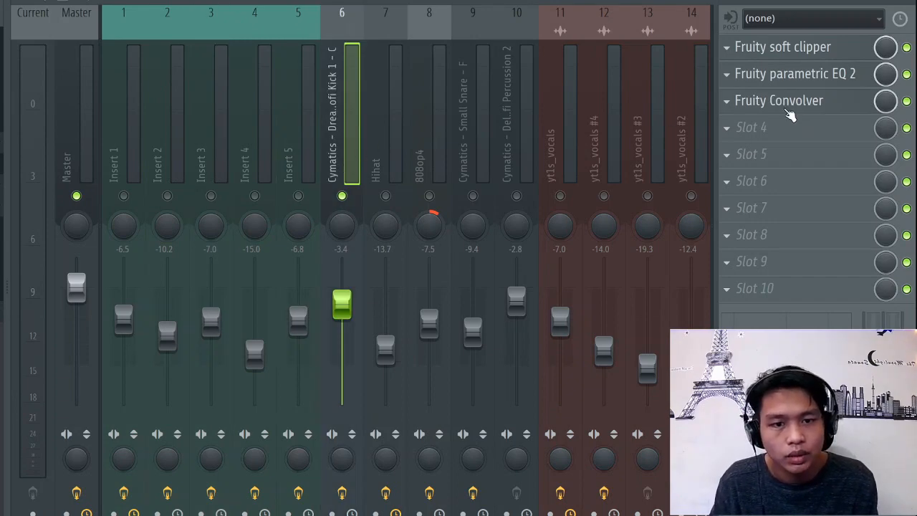
left_click(786, 108)
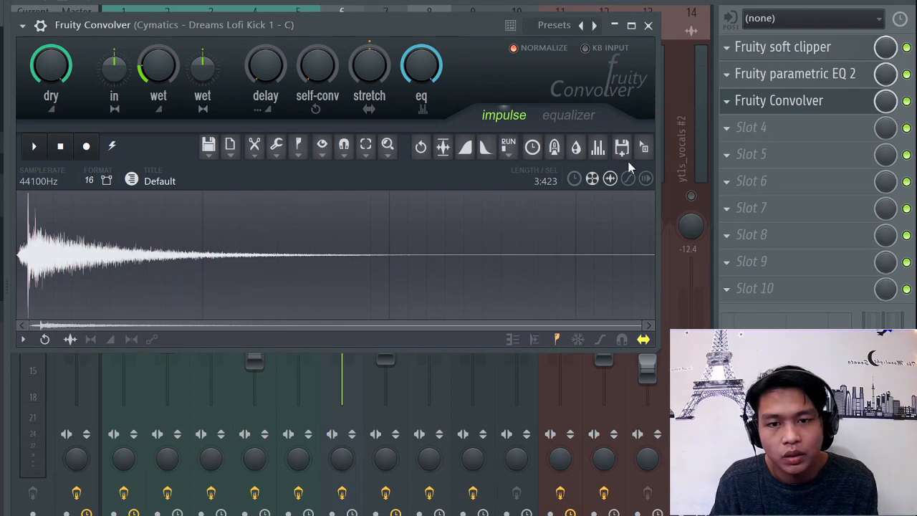
left_click(756, 76)
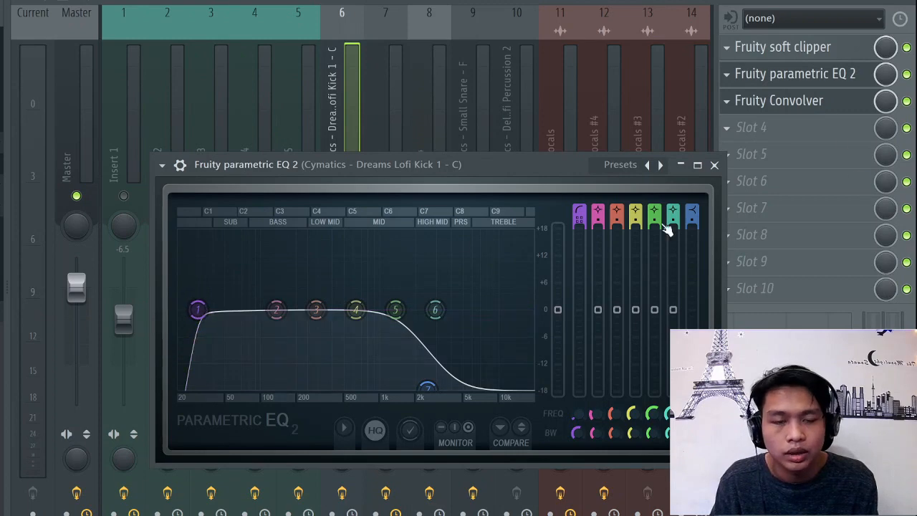
left_click(773, 50)
left_click(773, 51)
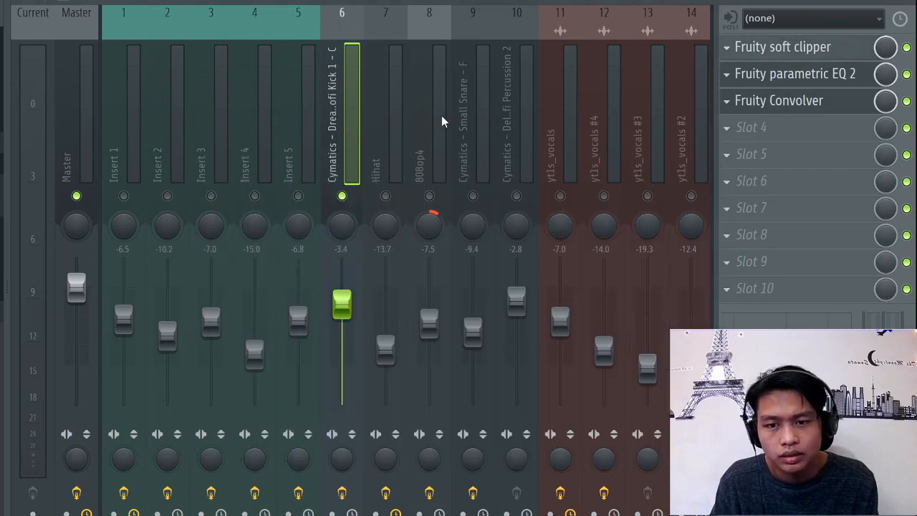
Step: Unmute the Hihat track alongside the kick and select it to show its effect chain
left_click(394, 119)
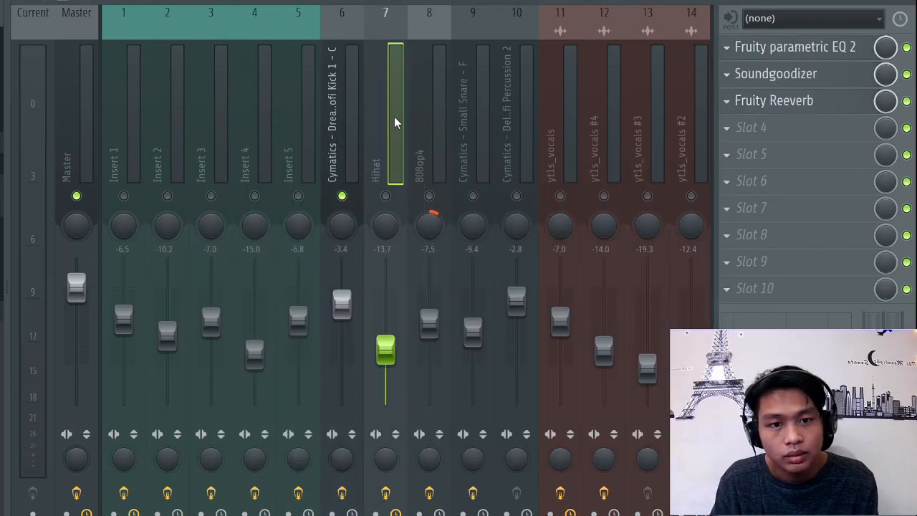
left_click(346, 138)
left_click(386, 195)
left_click(383, 161)
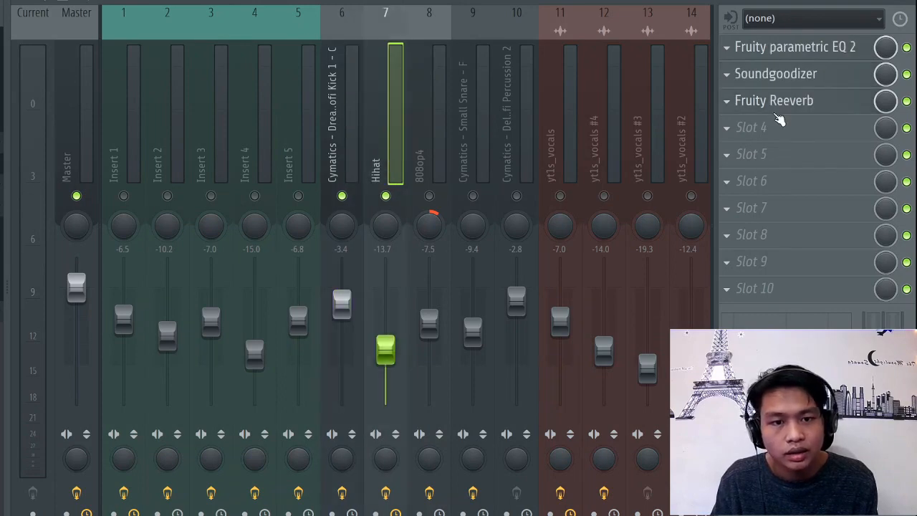
Step: Examine the Hihat track's Fruity Reeverb, Soundgoodizer and Fruity parametric EQ 2 settings, and close the plugin windows
left_click(779, 113)
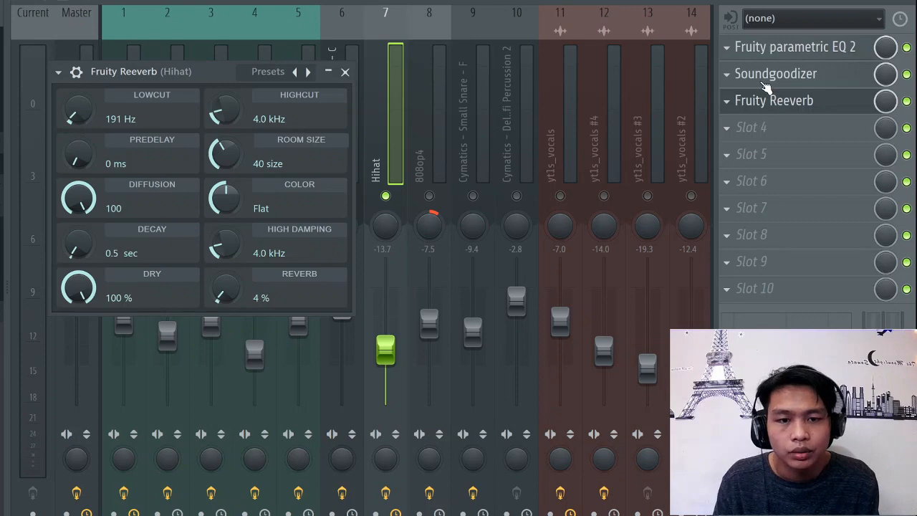
left_click(765, 85)
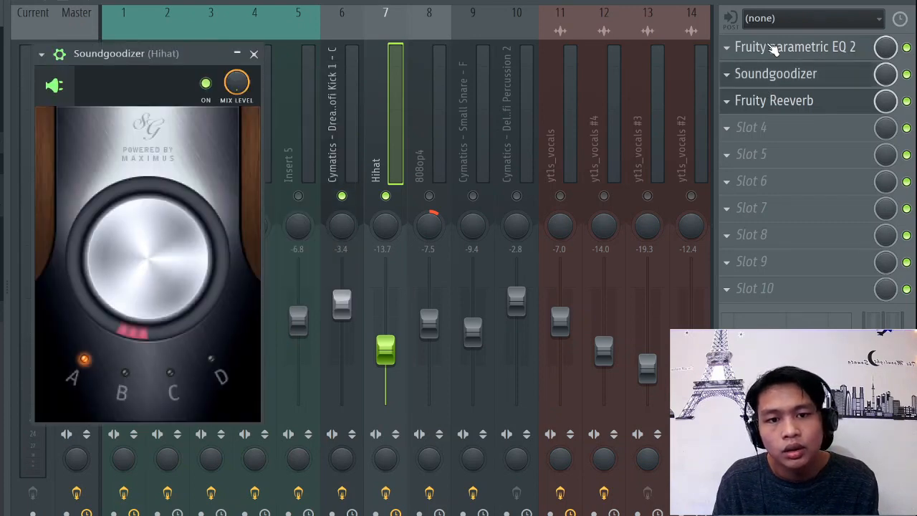
left_click(773, 48)
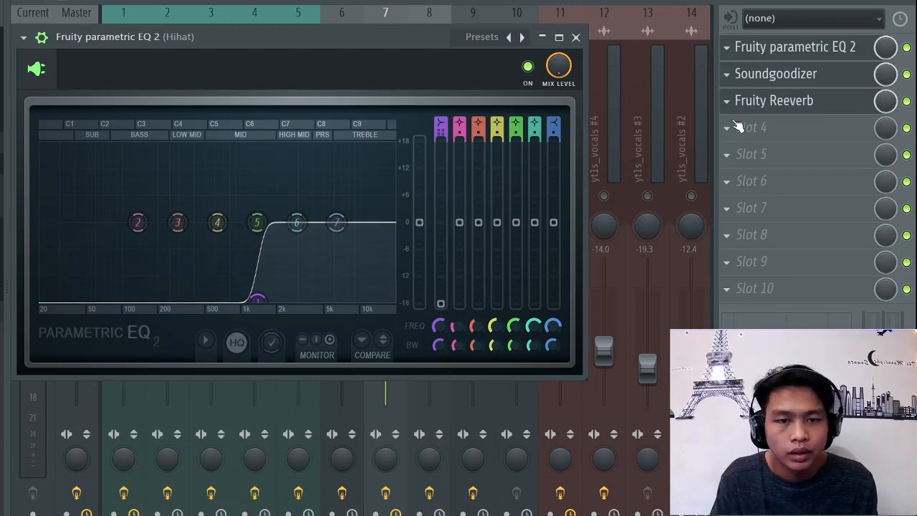
left_click(768, 108)
left_click(768, 104)
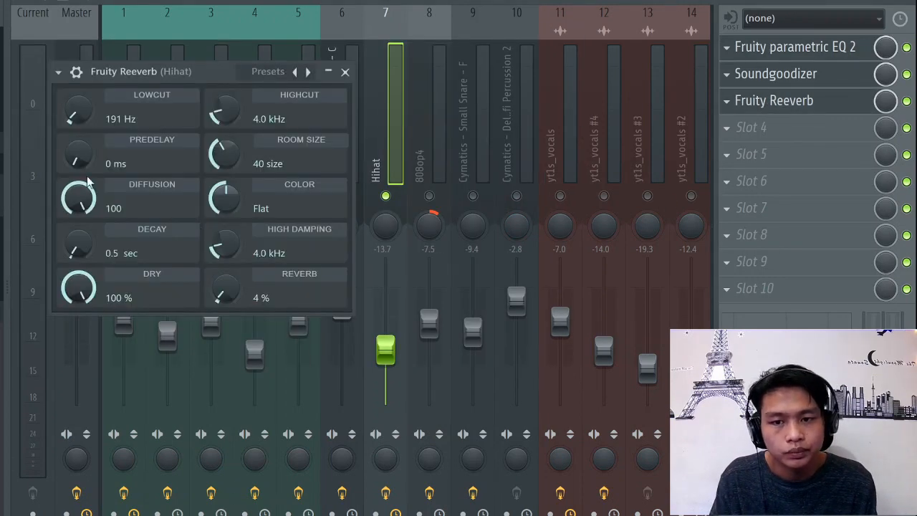
left_click(345, 72)
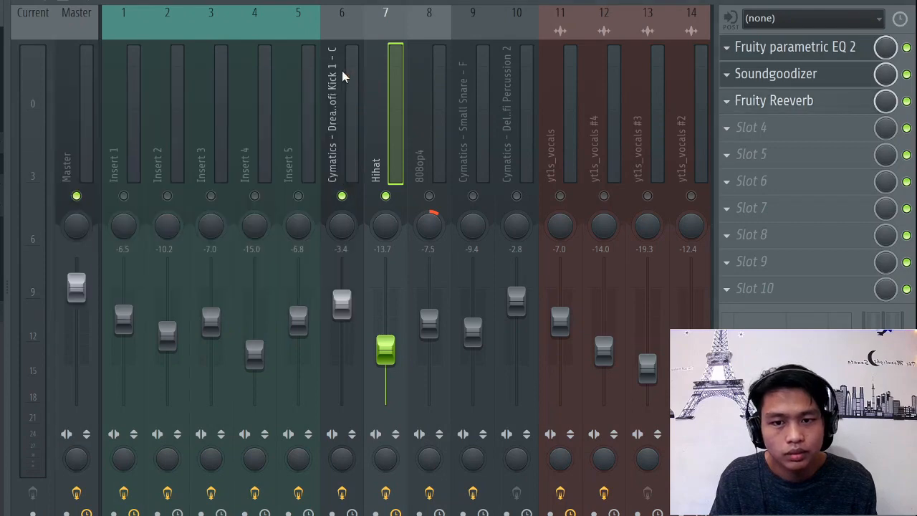
Step: Bring in the 808op4 and Small Snare tracks alongside the kick and hihat, and examine the snare's Fruity parametric EQ 2 and soft clipper
left_click(433, 108)
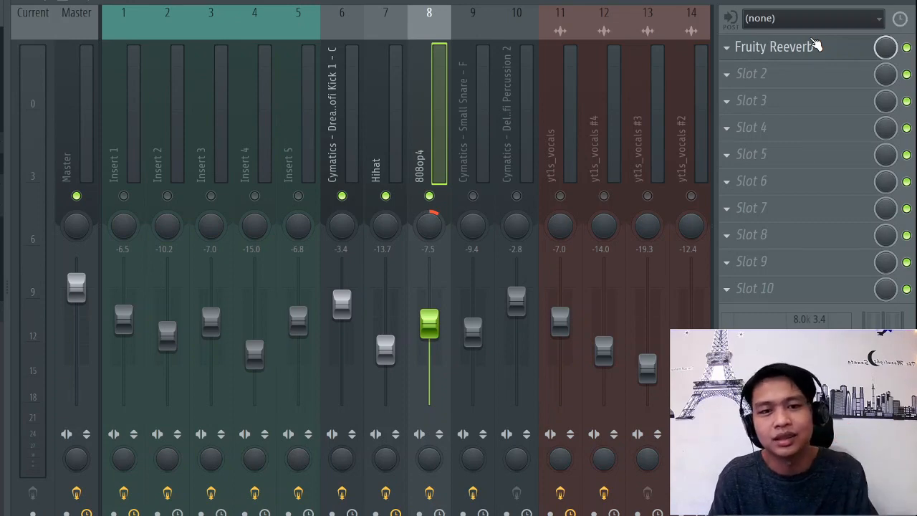
left_click(479, 103)
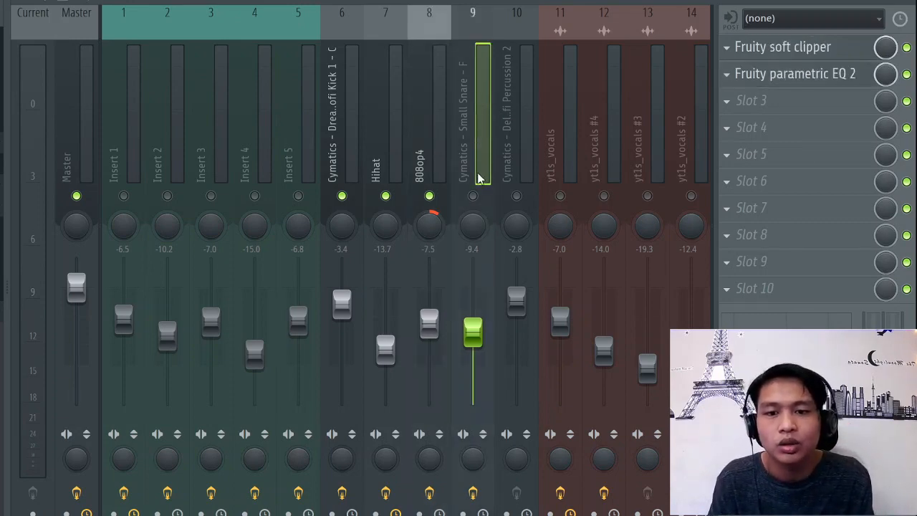
left_click(473, 195)
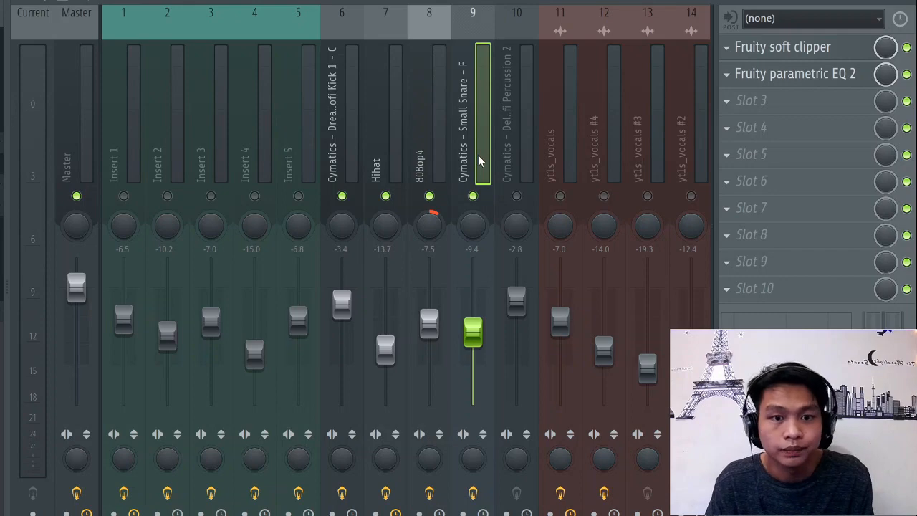
left_click(782, 80)
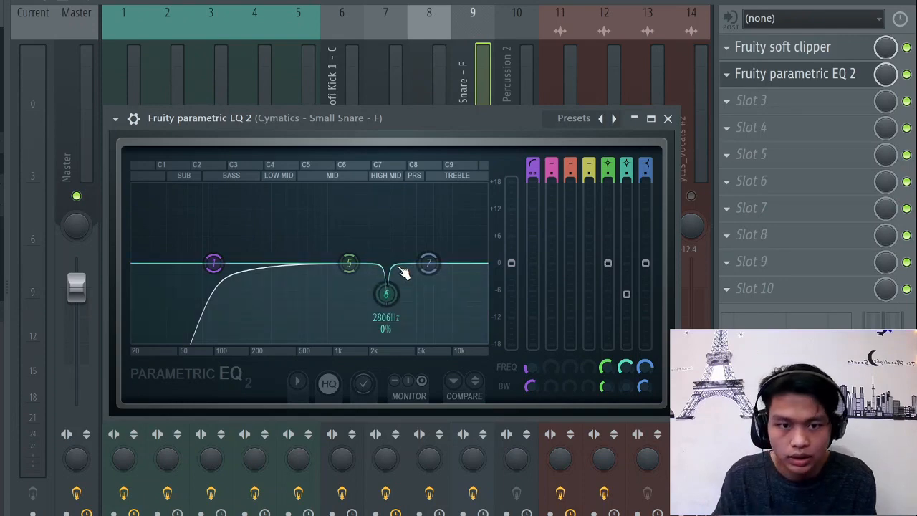
left_click(836, 47)
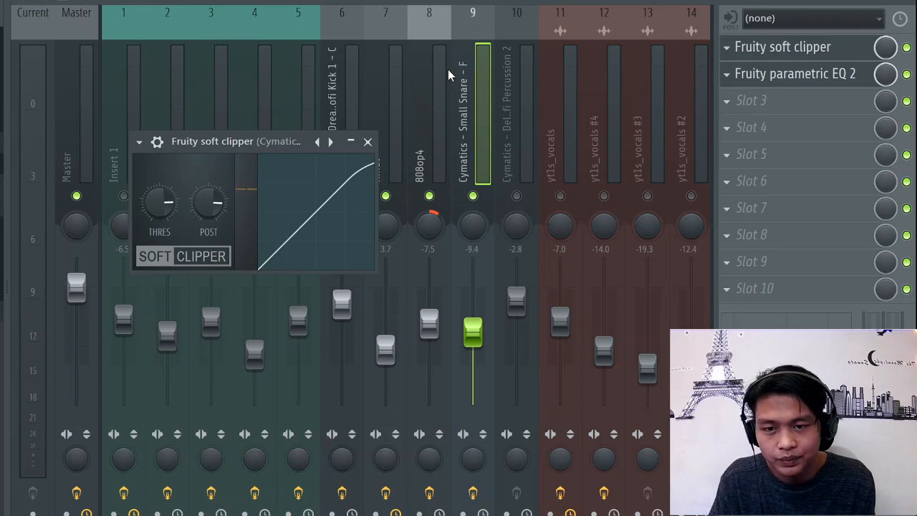
Step: Solo the Cymatics percussion on insert 10, then activate the Thunder Close and Vinyl Noise 2 tracks on inserts 15 and 16
left_click(514, 136)
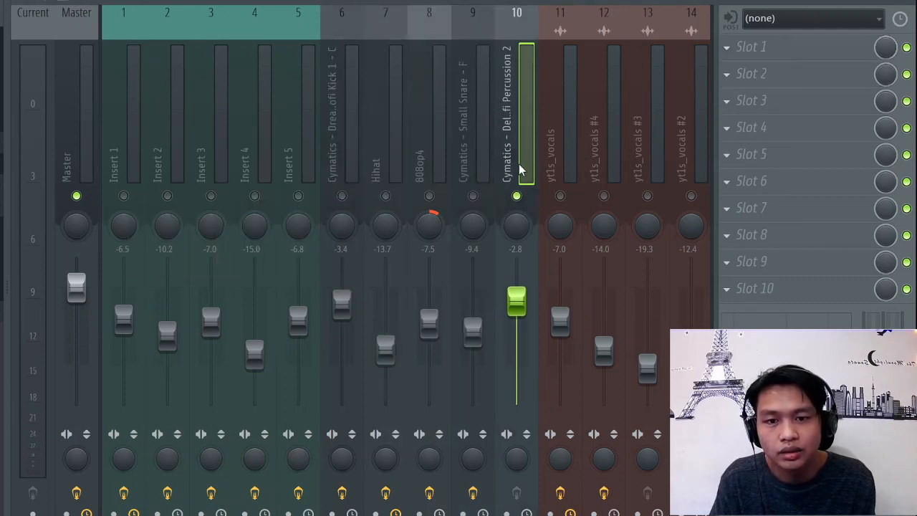
scroll(368, 148, "down", 4)
left_click(351, 181)
left_click(343, 194)
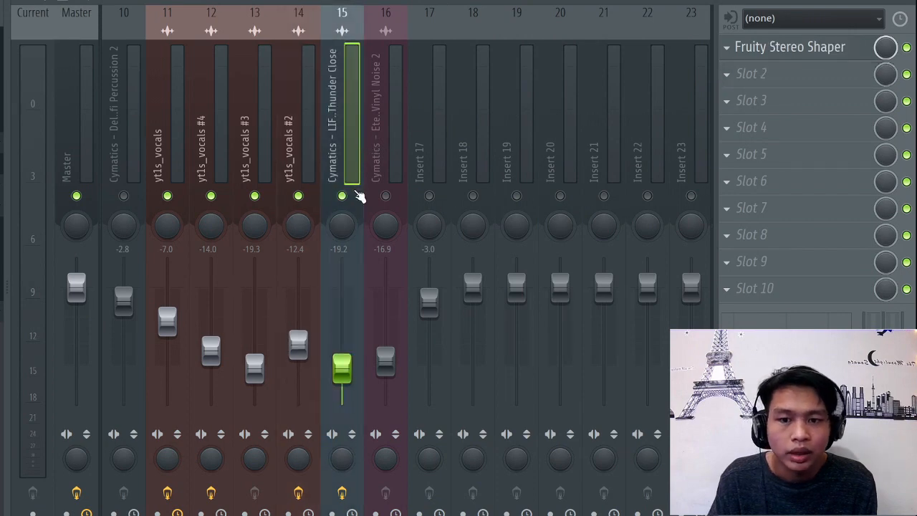
left_click(386, 196)
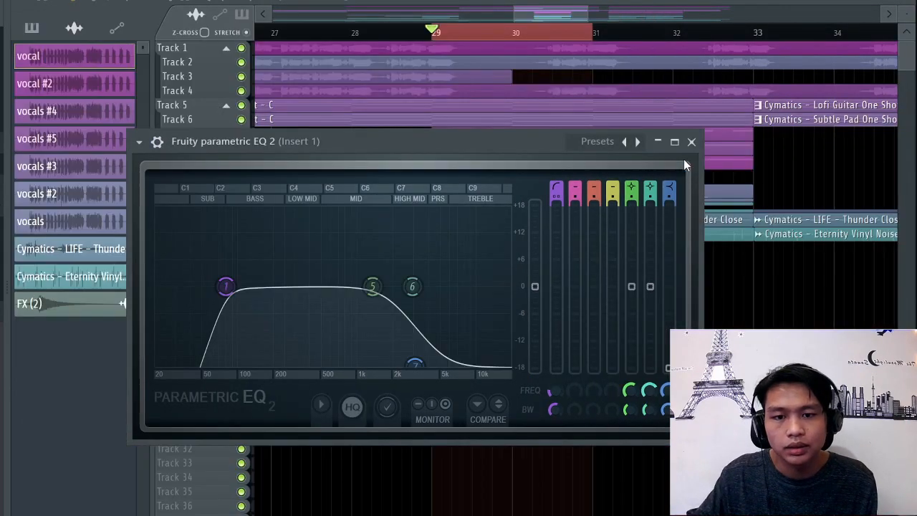
Step: Close the Insert 1 Fruity parametric EQ 2 window and view the song's whole arrangement in the playlist
left_click(688, 141)
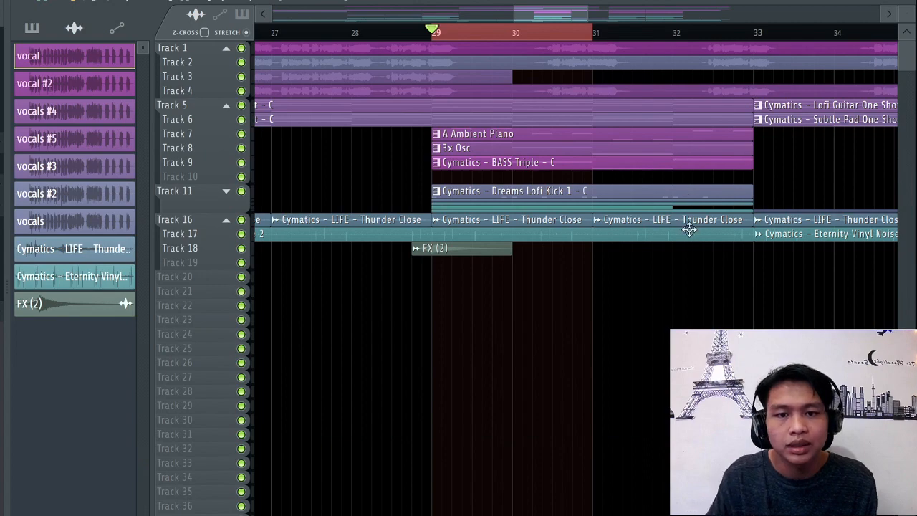
scroll(685, 219, "down", 6)
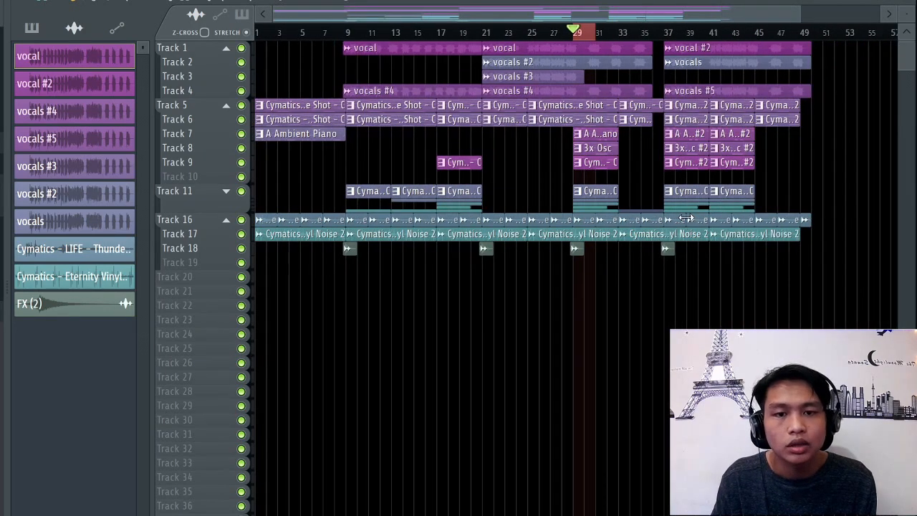